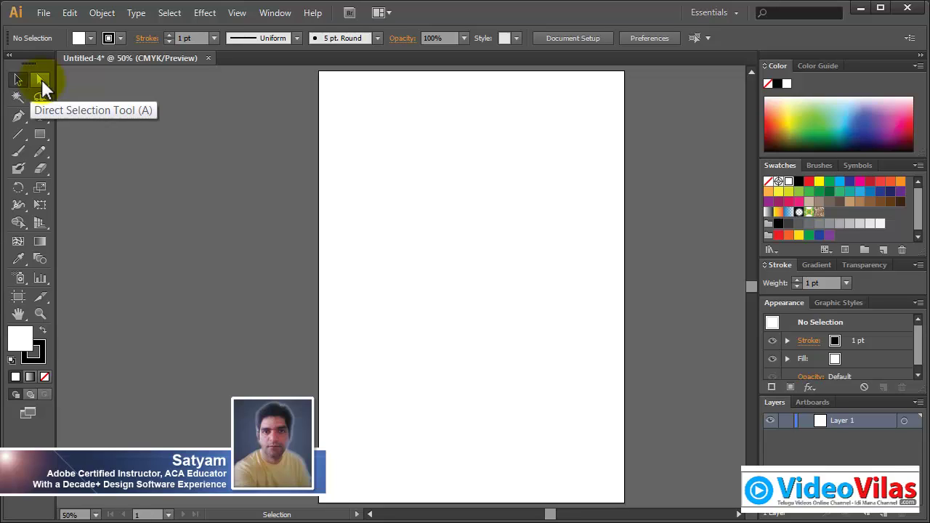
Step: Examine the Direct Selection, Group Selection and Lasso tools and the options for selecting objects with the same attributes
{"action": "left_click", "coordinate": [41, 79]}
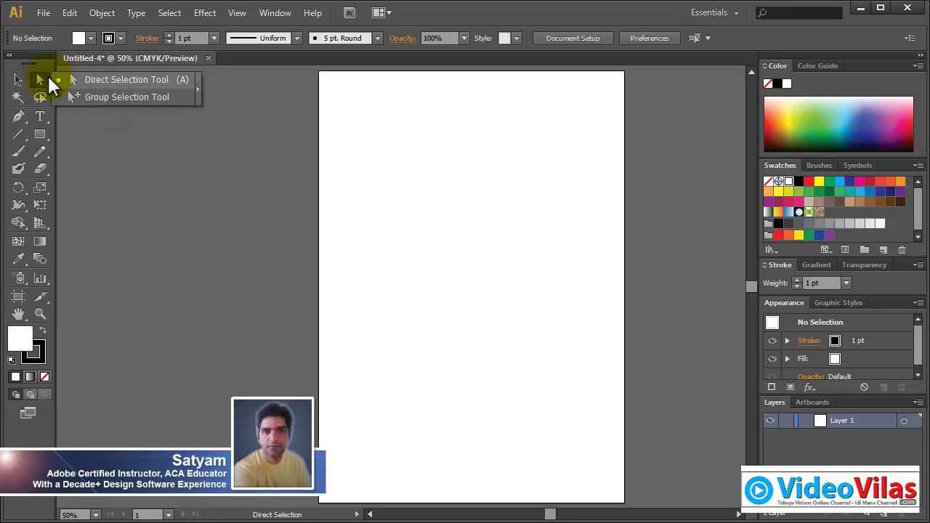
{"action": "left_click", "coordinate": [18, 81]}
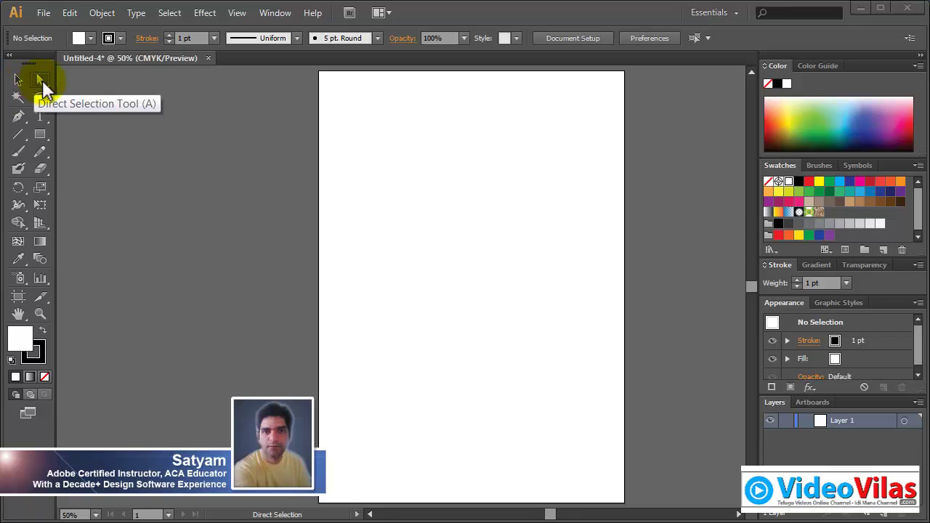
{"action": "left_click", "coordinate": [42, 81]}
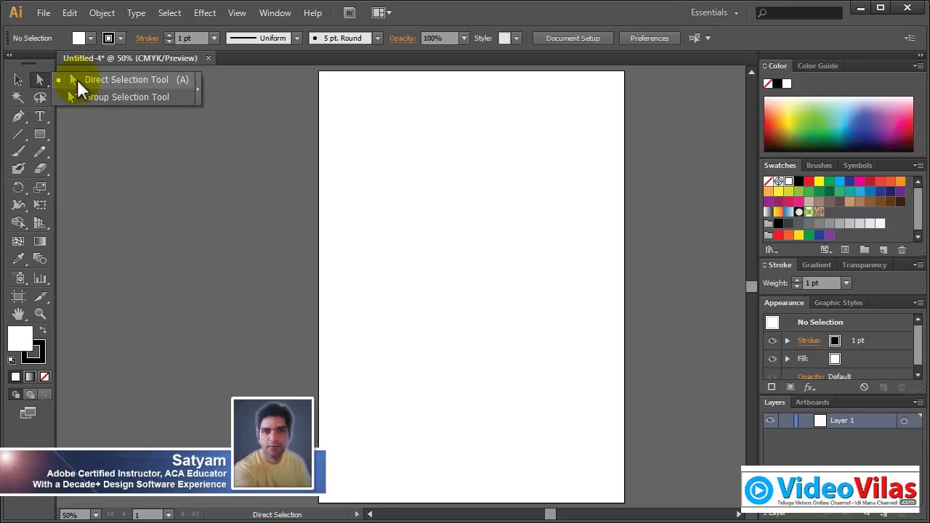
{"action": "left_click", "coordinate": [75, 84]}
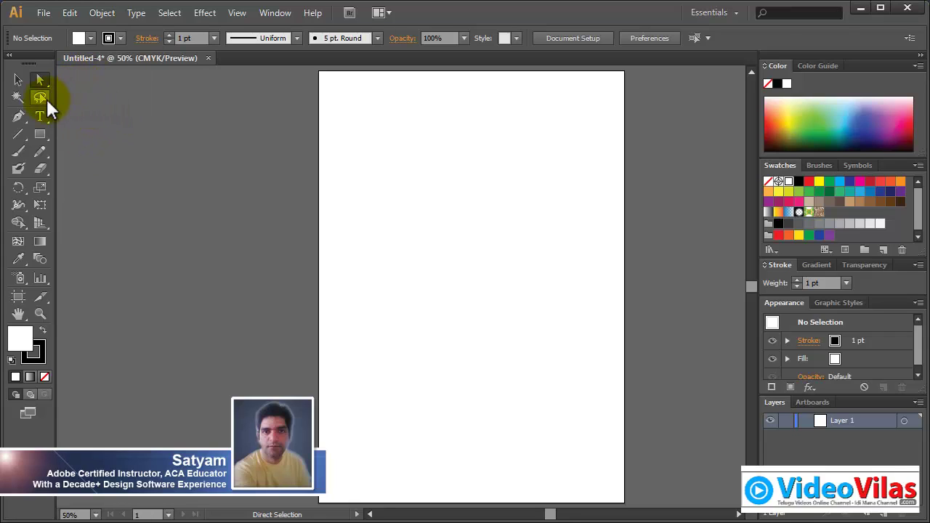
{"action": "left_click", "coordinate": [41, 98]}
{"action": "left_click", "coordinate": [42, 80]}
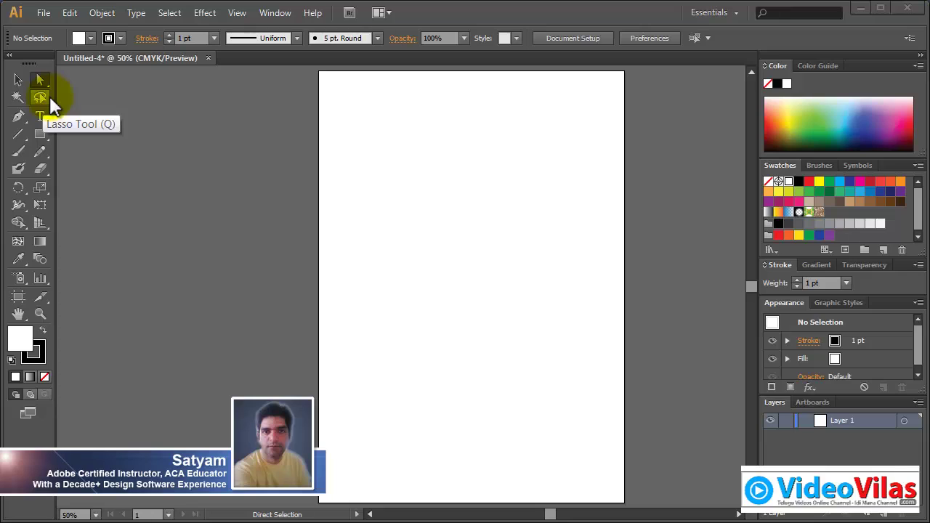
{"action": "left_click", "coordinate": [39, 97]}
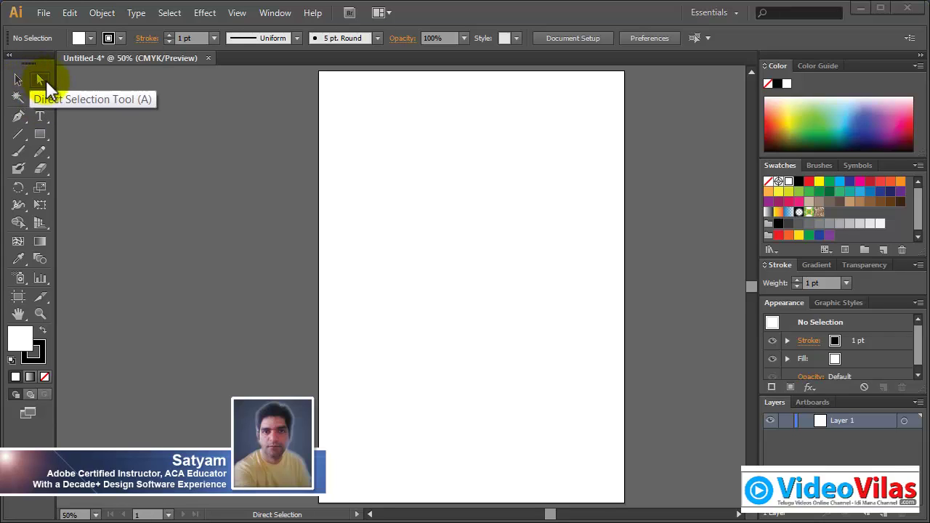
{"action": "left_click", "coordinate": [171, 17]}
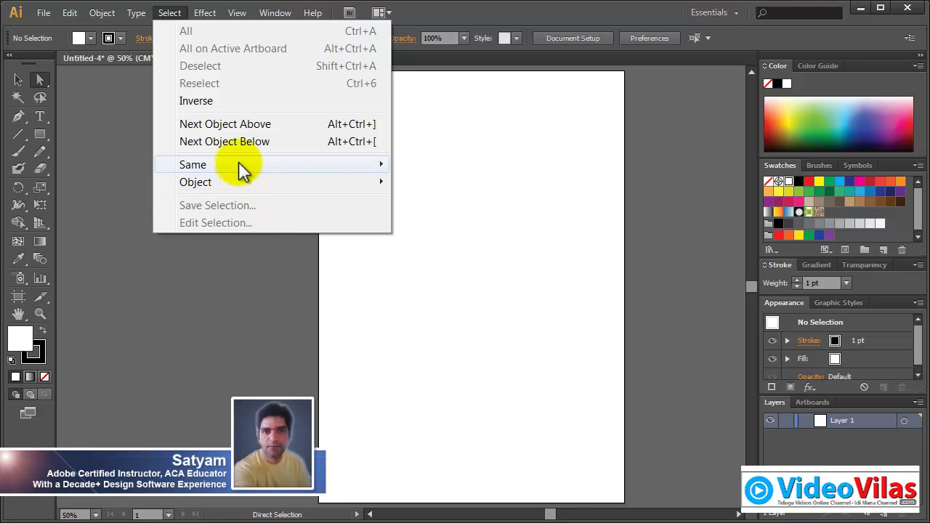
{"action": "mouse_move", "coordinate": [242, 169]}
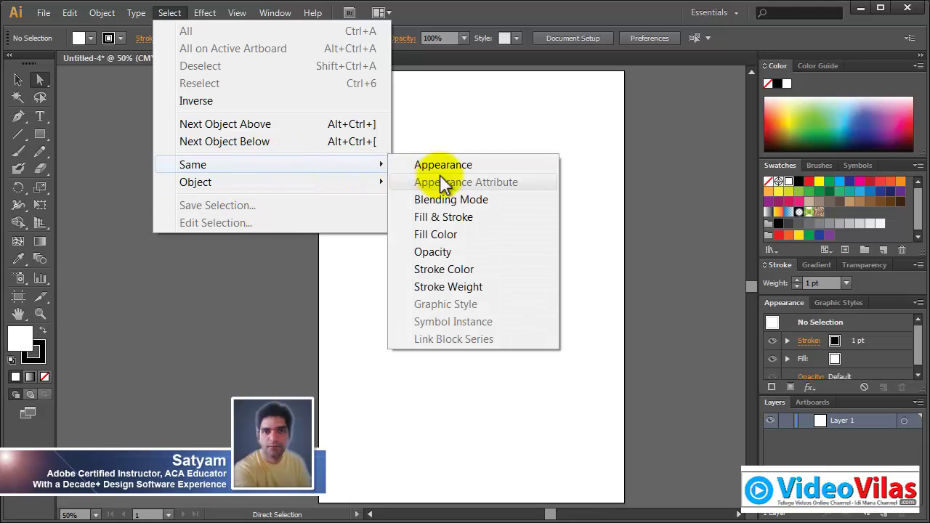
{"action": "left_click", "coordinate": [365, 268]}
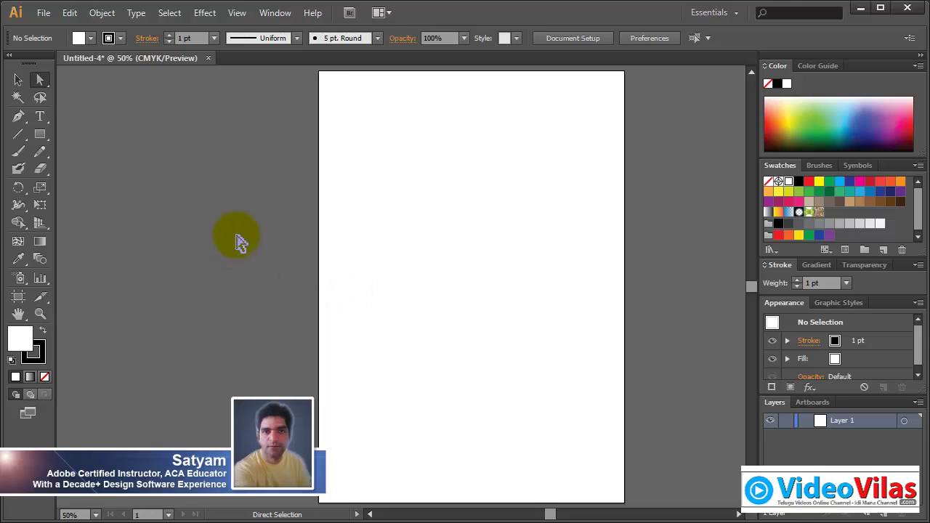
Step: Draw a white rectangle with a 1 pt black stroke near the artboard's upper-left corner and deselect it
{"action": "left_click", "coordinate": [22, 80]}
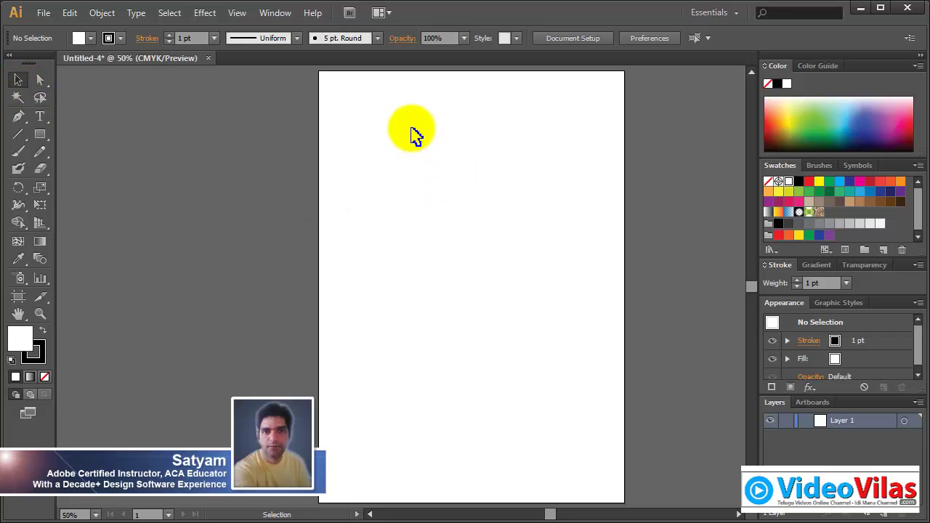
{"action": "left_click_drag", "start_coordinate": [395, 118], "coordinate": [530, 270]}
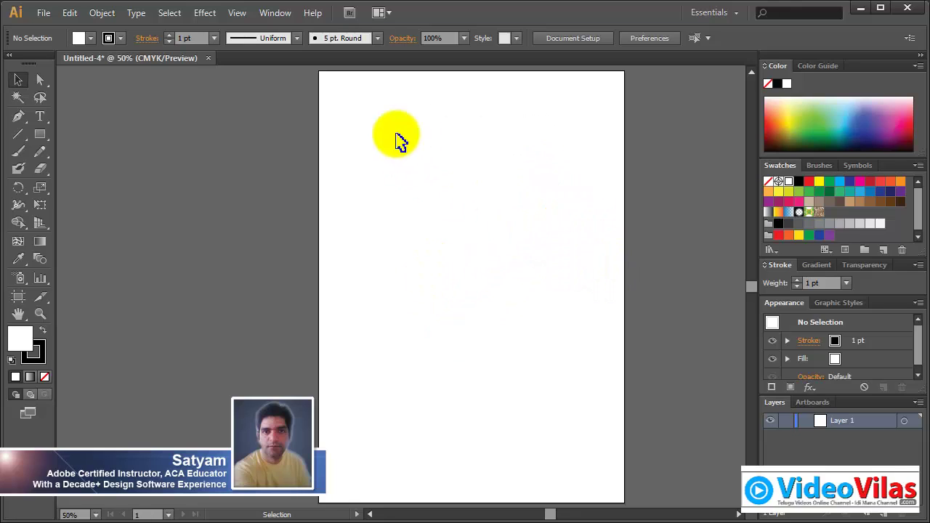
{"action": "left_click", "coordinate": [44, 135]}
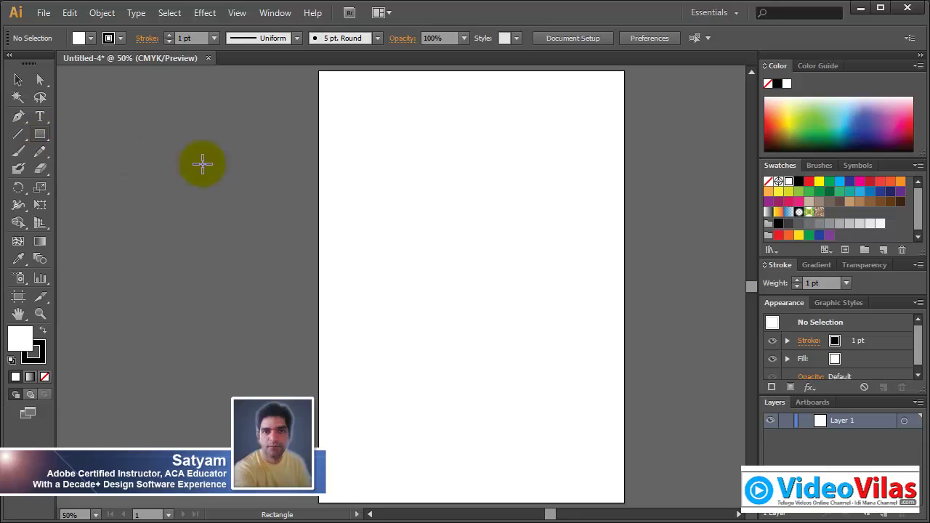
{"action": "left_click_drag", "start_coordinate": [362, 109], "coordinate": [462, 189]}
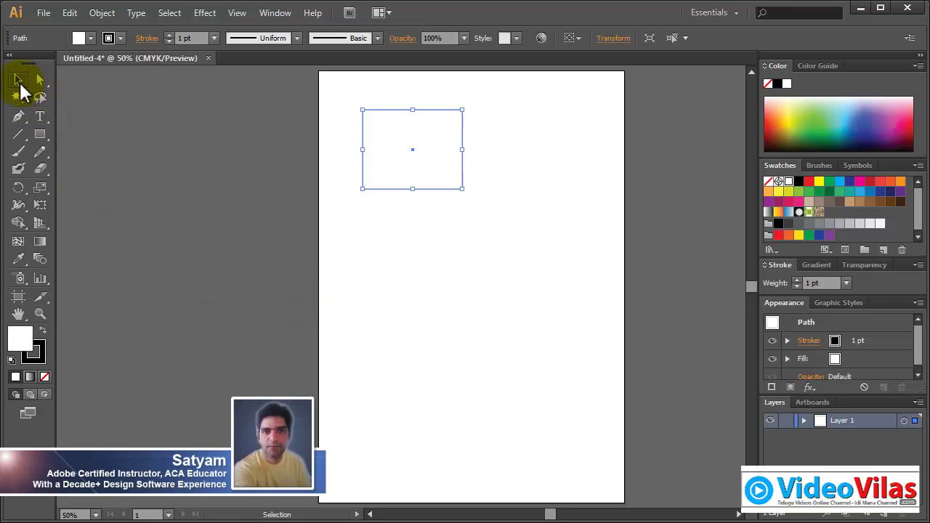
{"action": "left_click", "coordinate": [367, 274]}
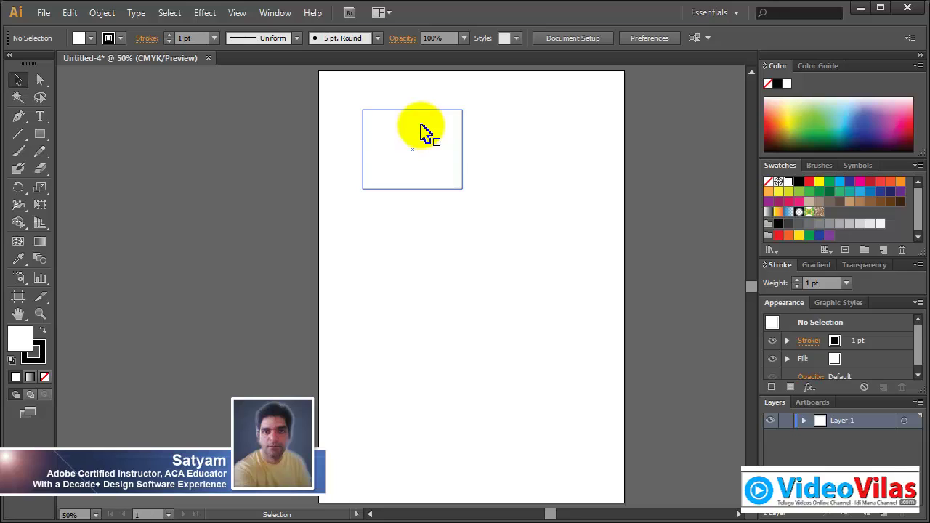
Step: Select the rectangle and hide its bounding box
{"action": "left_click", "coordinate": [425, 135]}
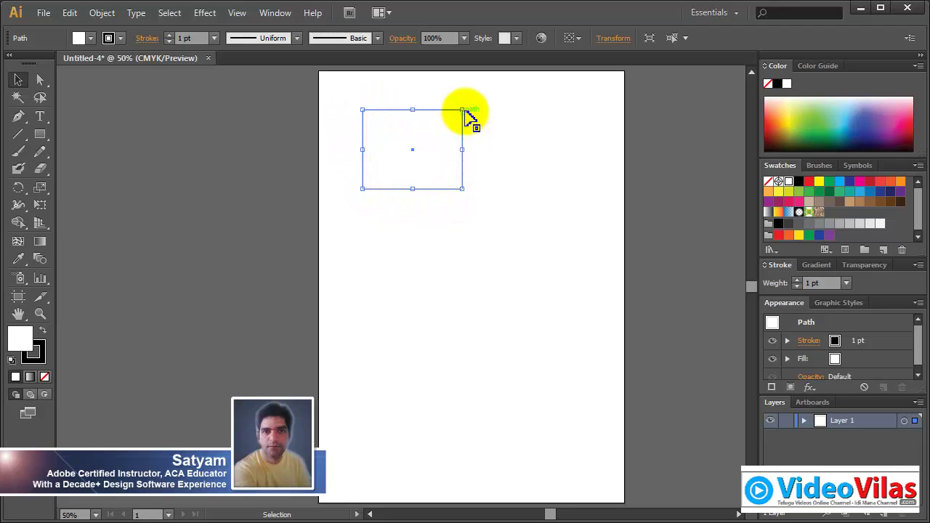
{"action": "left_click", "coordinate": [237, 13]}
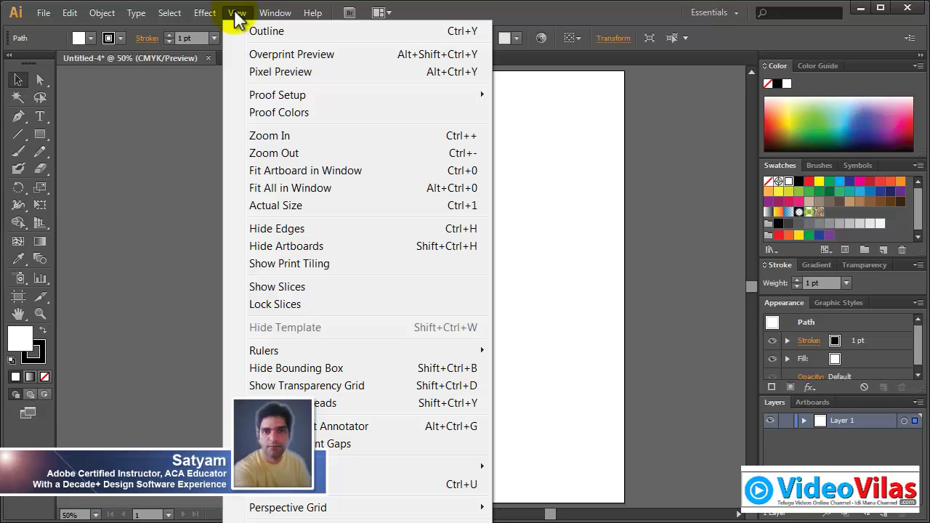
{"action": "left_click", "coordinate": [326, 369]}
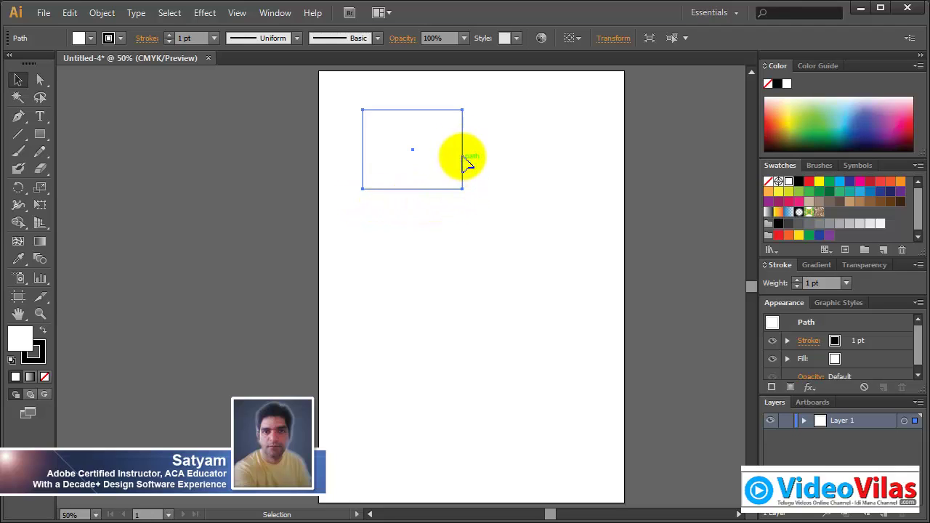
Step: Hide the selection edges and move the rectangle slightly down and to the right
{"action": "left_click", "coordinate": [237, 13]}
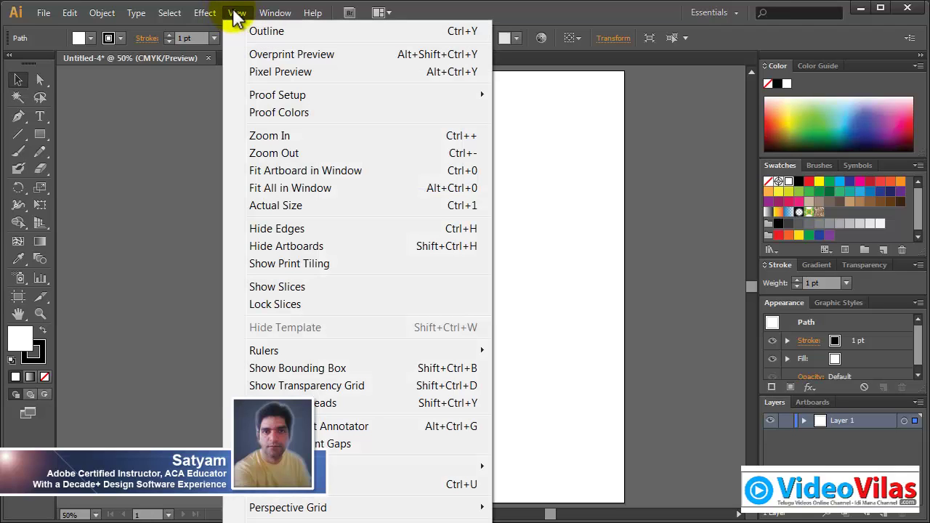
{"action": "left_click", "coordinate": [284, 231]}
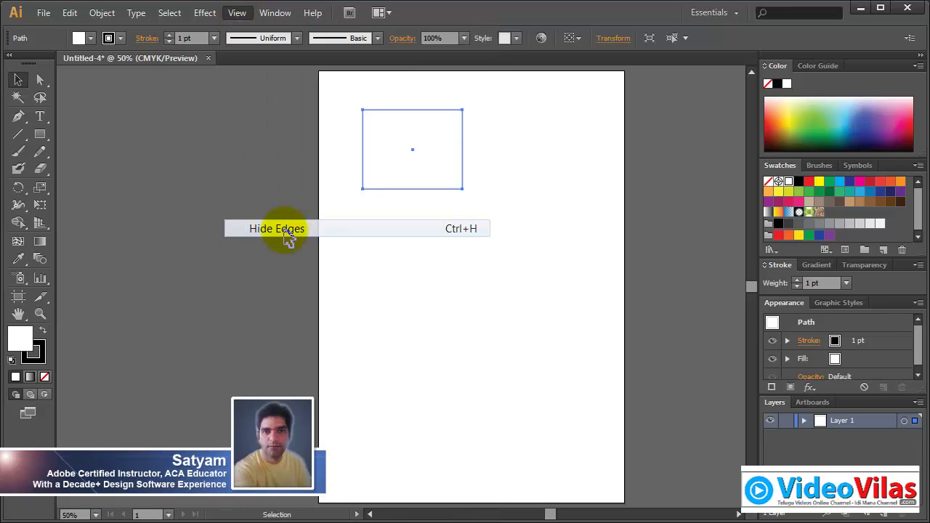
{"action": "left_click", "coordinate": [528, 149]}
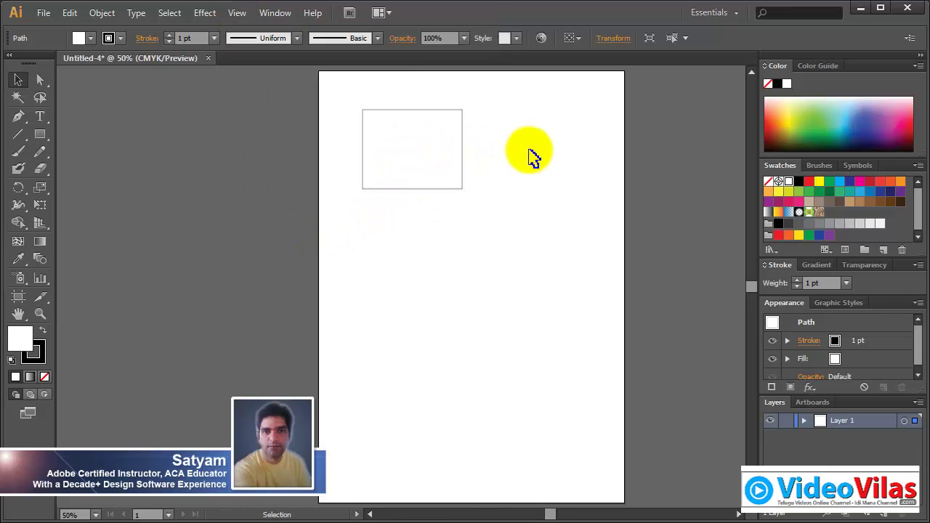
{"action": "left_click_drag", "start_coordinate": [453, 129], "coordinate": [473, 153]}
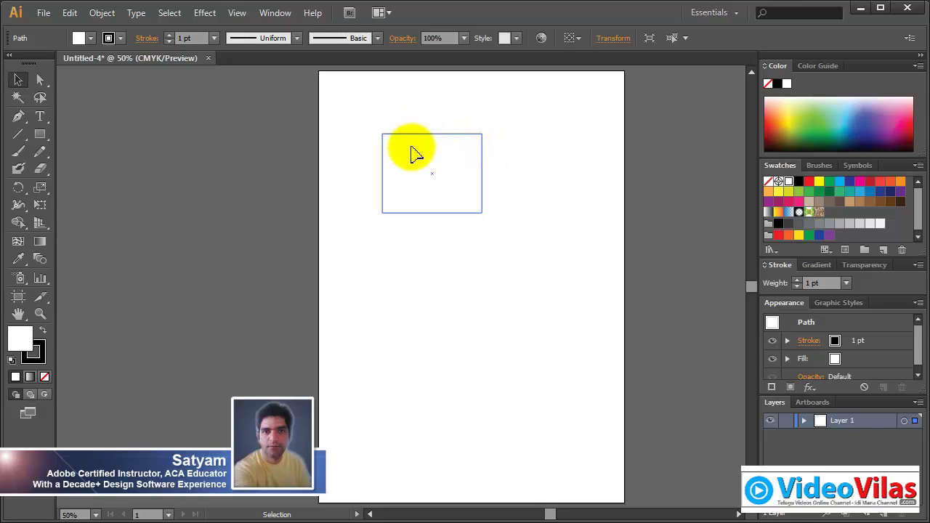
Step: Show the selection edges and the bounding box again and deselect the rectangle
{"action": "left_click", "coordinate": [237, 13]}
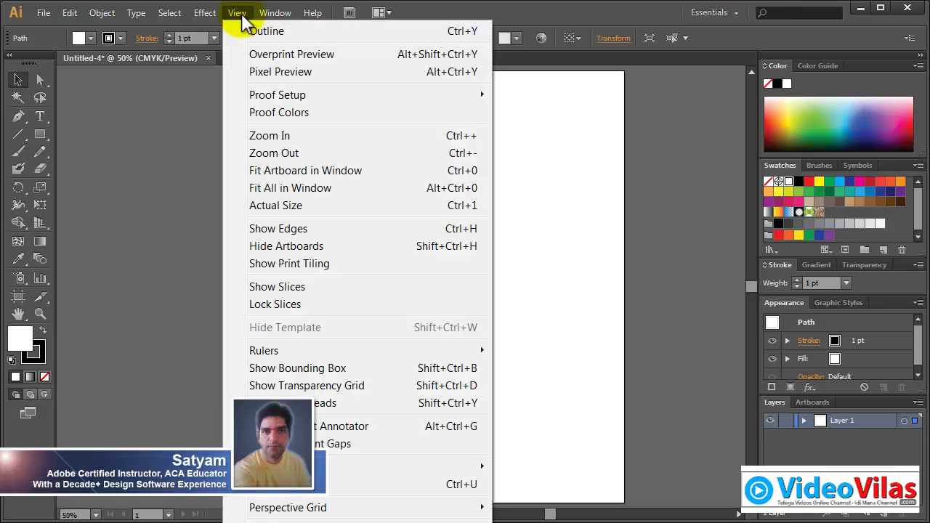
{"action": "left_click", "coordinate": [289, 231]}
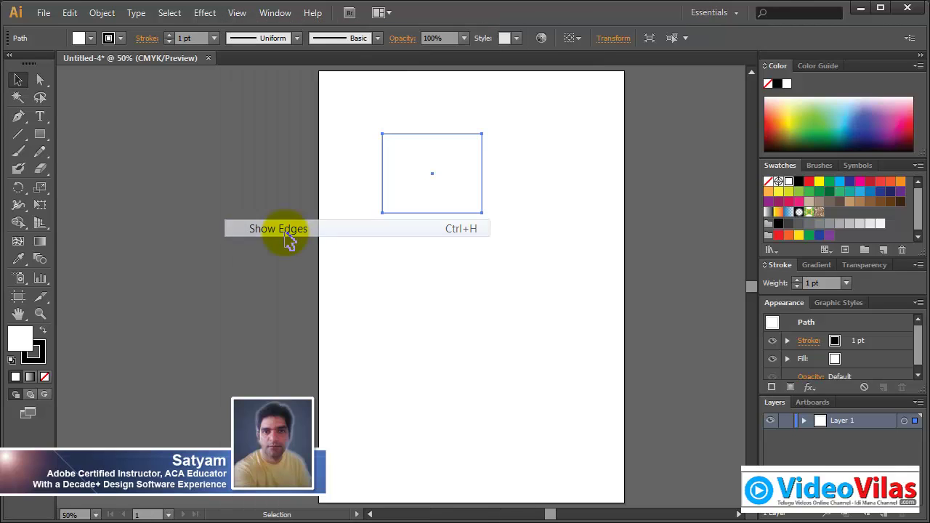
{"action": "left_click", "coordinate": [238, 15]}
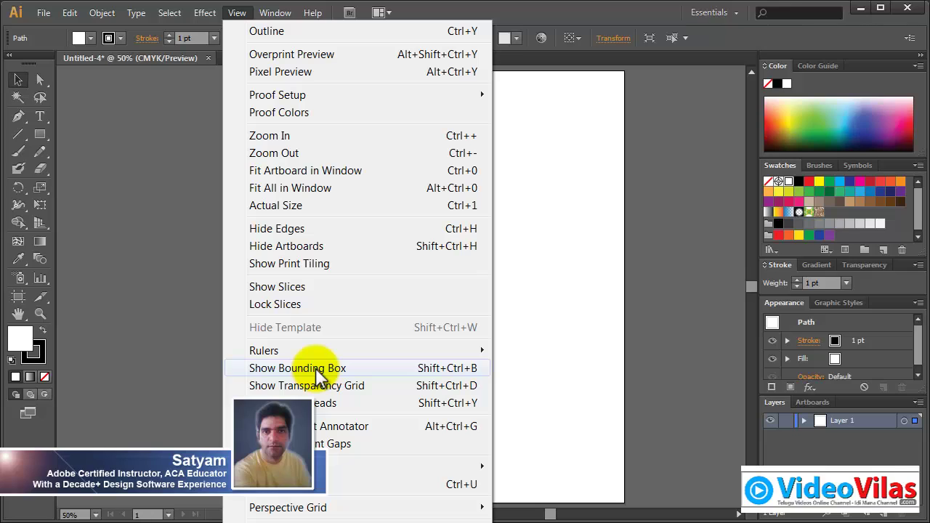
{"action": "left_click", "coordinate": [318, 368]}
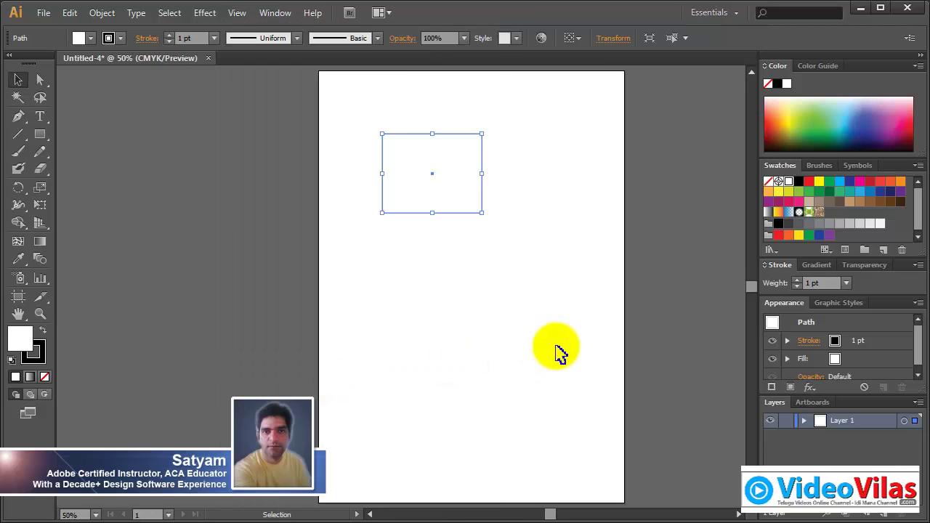
{"action": "left_click", "coordinate": [552, 244]}
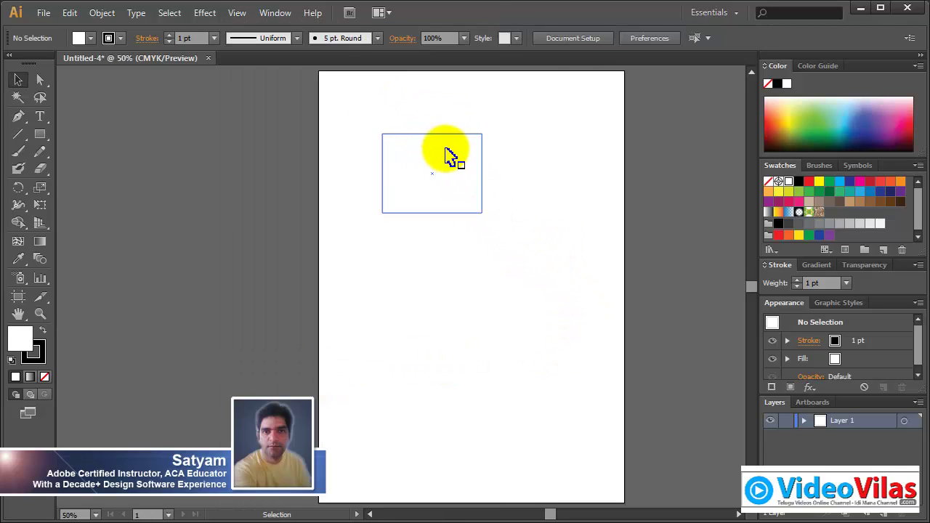
Step: Shift the rectangle slightly up and right, adjust all four sides, and enlarge it from its lower-right corner to a nearly square shape
{"action": "left_click_drag", "start_coordinate": [460, 156], "coordinate": [480, 156]}
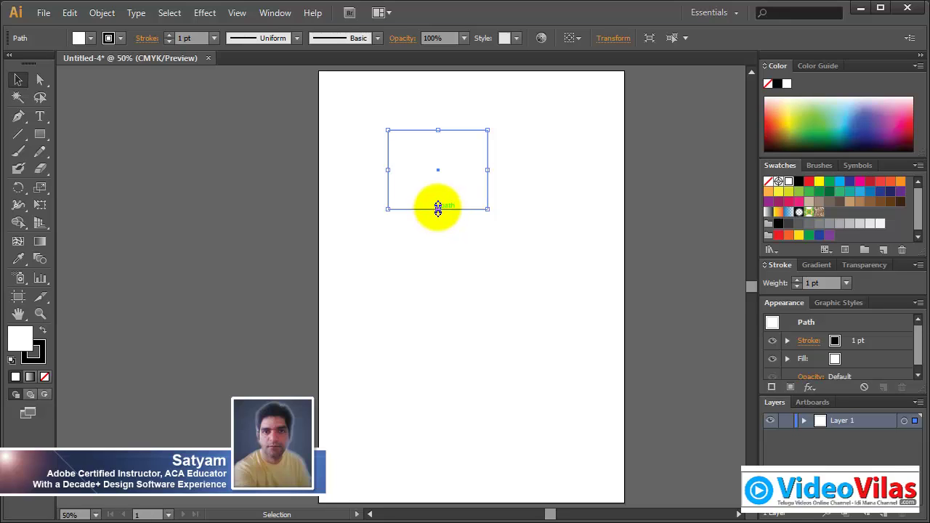
{"action": "left_click_drag", "start_coordinate": [438, 209], "coordinate": [438, 263]}
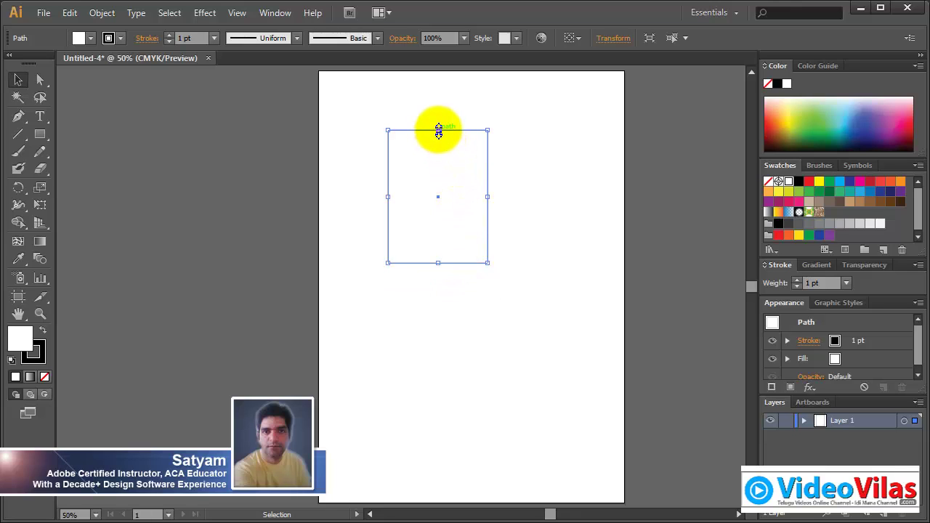
{"action": "left_click_drag", "start_coordinate": [438, 130], "coordinate": [439, 153]}
{"action": "left_click_drag", "start_coordinate": [486, 208], "coordinate": [528, 218]}
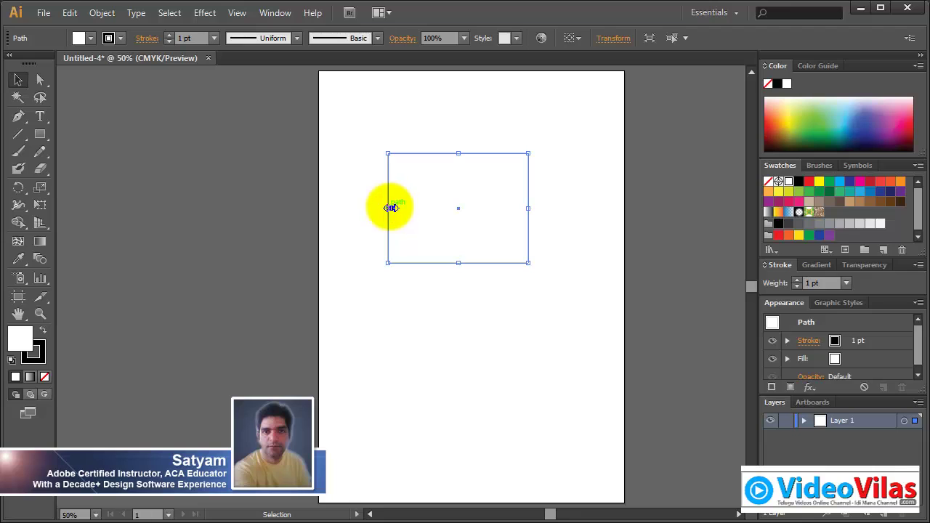
{"action": "mouse_move", "coordinate": [390, 208]}
{"action": "left_mouse_down"}
{"action": "mouse_move", "coordinate": [364, 212]}
{"action": "mouse_move", "coordinate": [392, 212]}
{"action": "left_mouse_up"}
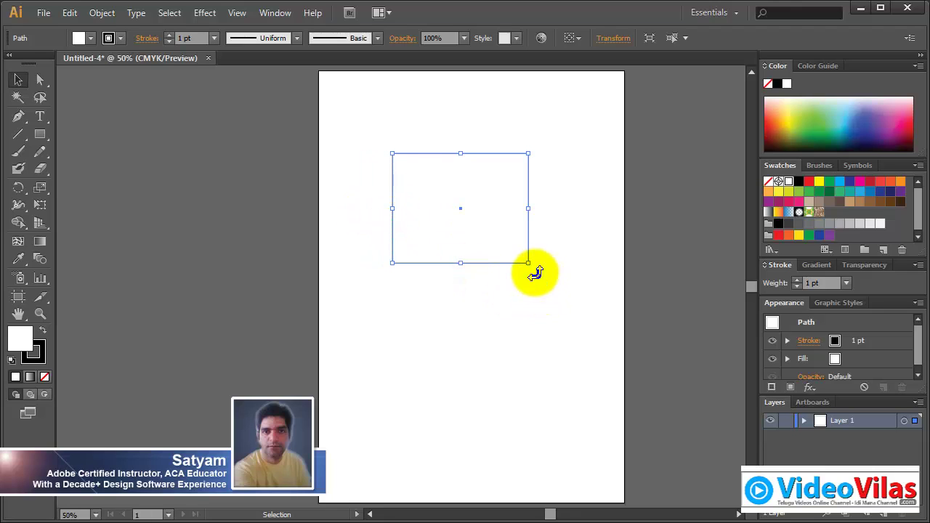
{"action": "left_click_drag", "start_coordinate": [530, 264], "coordinate": [550, 298]}
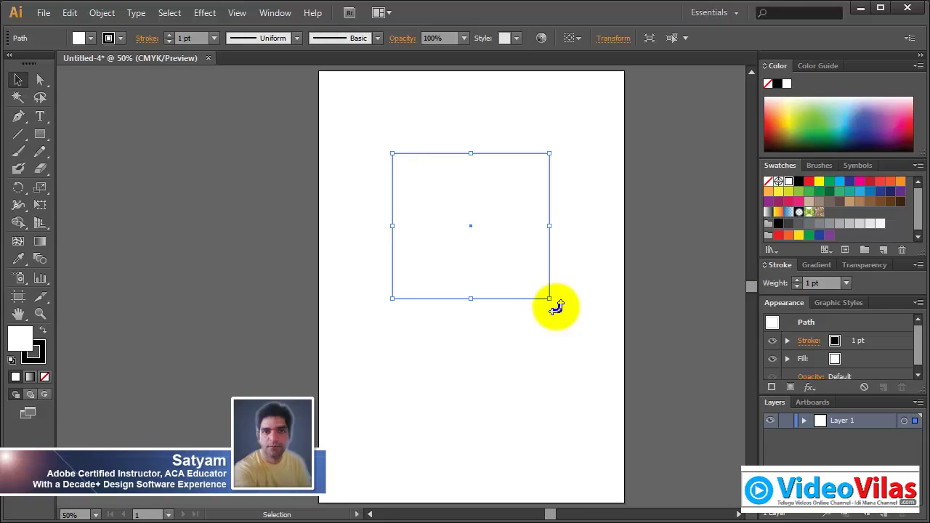
Step: Rotate the rectangle back and forth about its centre with its bounding box, ending at a slight counterclockwise tilt
{"action": "left_click_drag", "start_coordinate": [556, 306], "coordinate": [567, 337]}
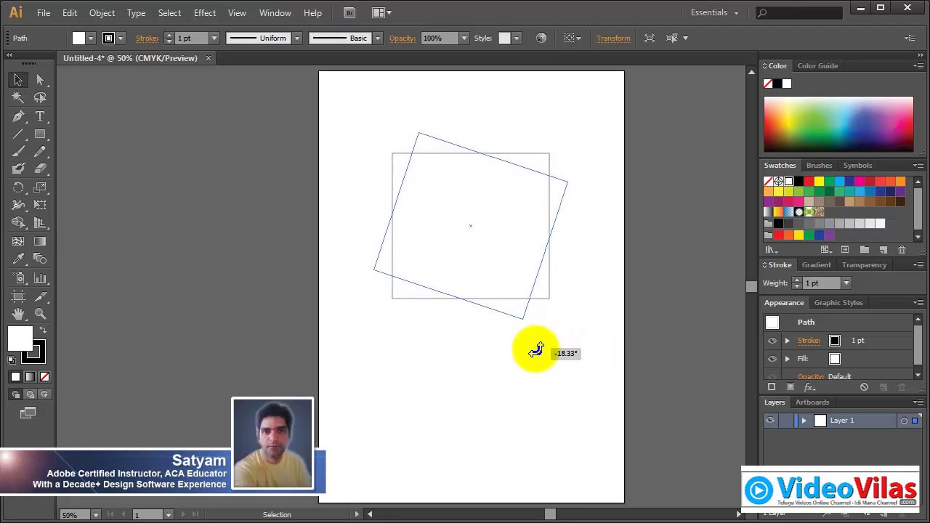
{"action": "left_click_drag", "start_coordinate": [536, 350], "coordinate": [586, 334]}
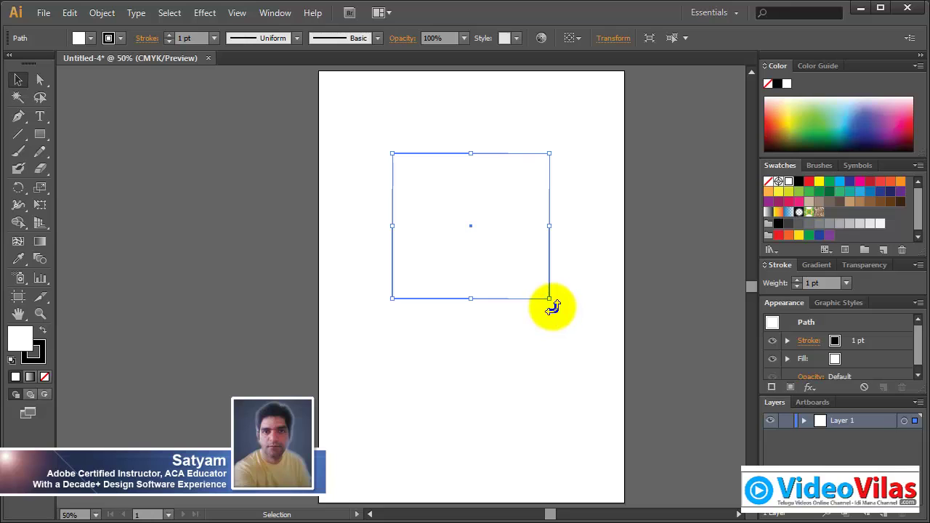
{"action": "left_click_drag", "start_coordinate": [550, 308], "coordinate": [578, 327]}
Step: Turn off Smart Guides
{"action": "left_click", "coordinate": [240, 13]}
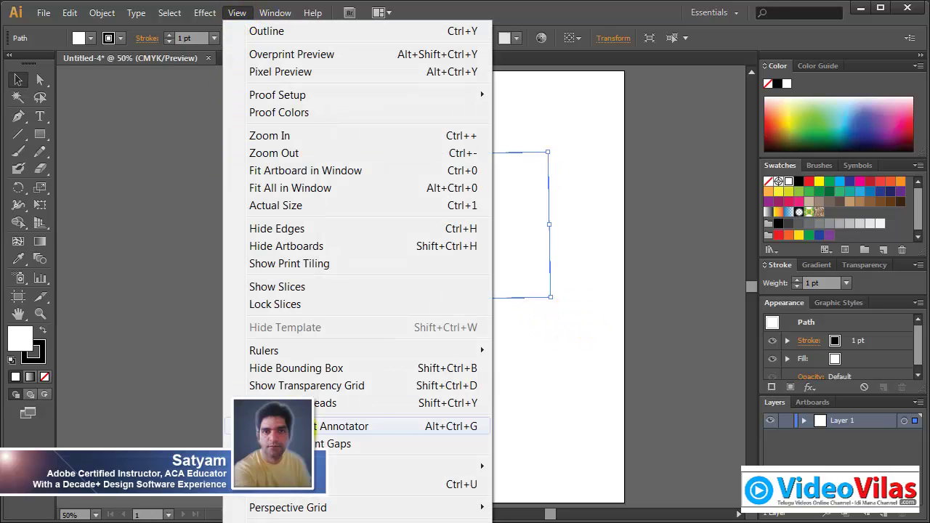
{"action": "left_click", "coordinate": [305, 484]}
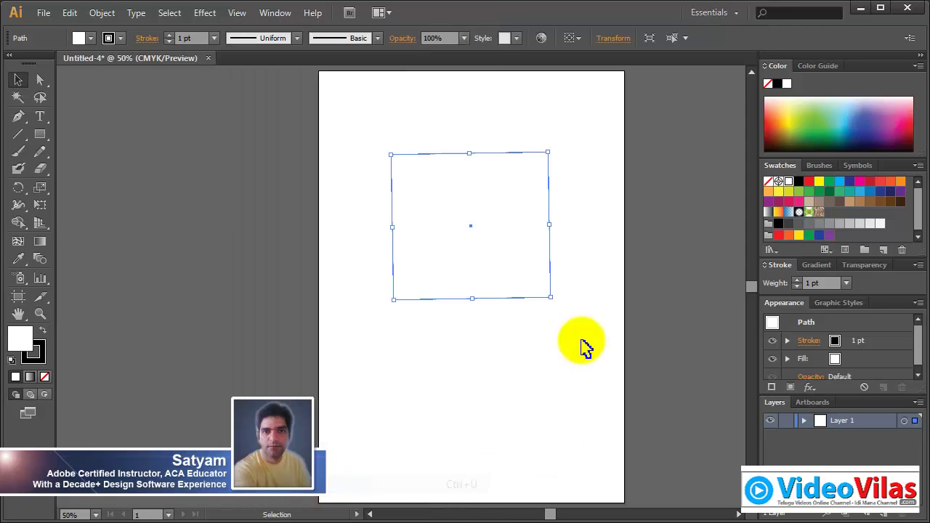
Step: Turn Smart Guides back on and rotate the rectangle until it is almost level again
{"action": "left_click_drag", "start_coordinate": [560, 303], "coordinate": [585, 325]}
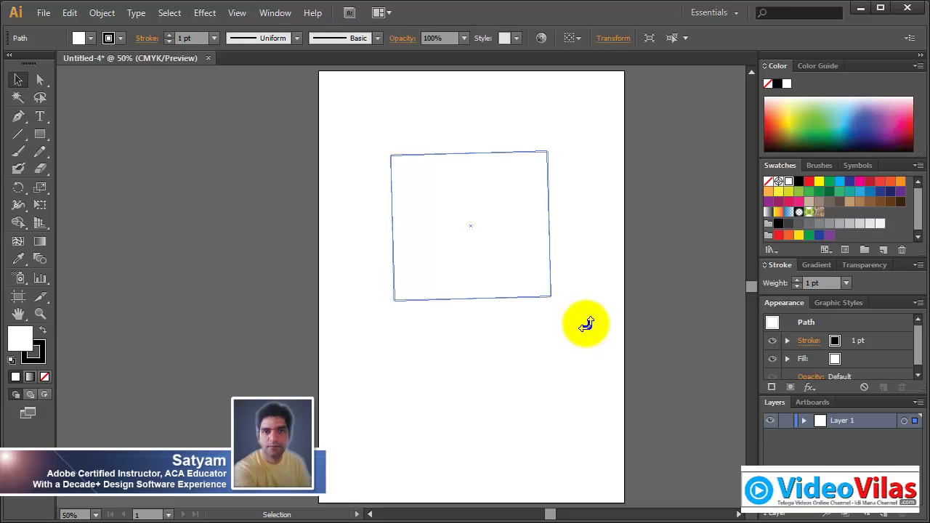
{"action": "left_click", "coordinate": [237, 13]}
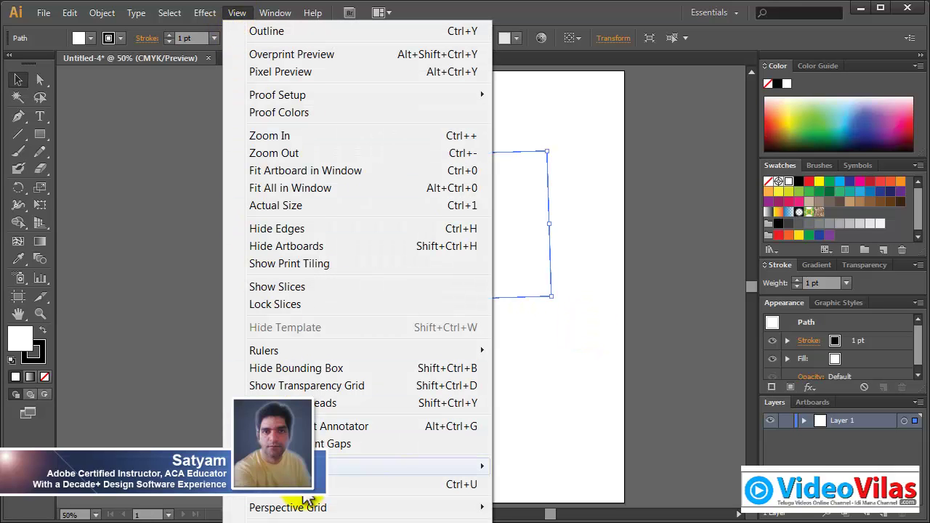
{"action": "left_click", "coordinate": [421, 492]}
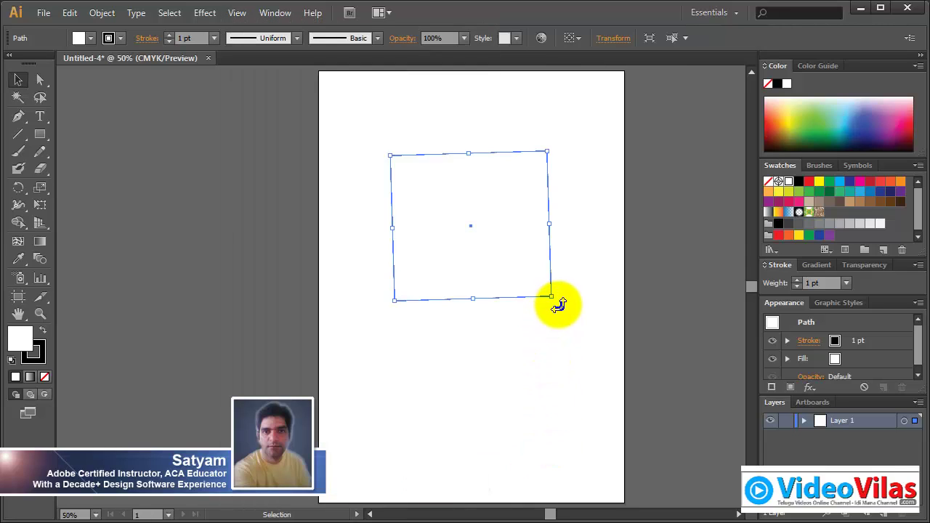
{"action": "left_click_drag", "start_coordinate": [554, 305], "coordinate": [586, 329]}
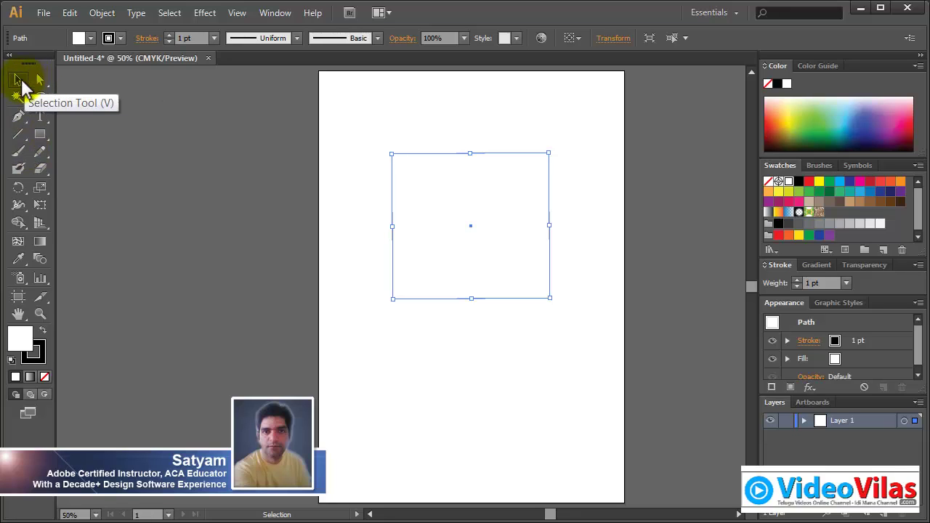
Step: Select the rectangle directly on its fill and again with a marquee over its upper-right part, deselecting it after each selection
{"action": "left_click", "coordinate": [471, 117]}
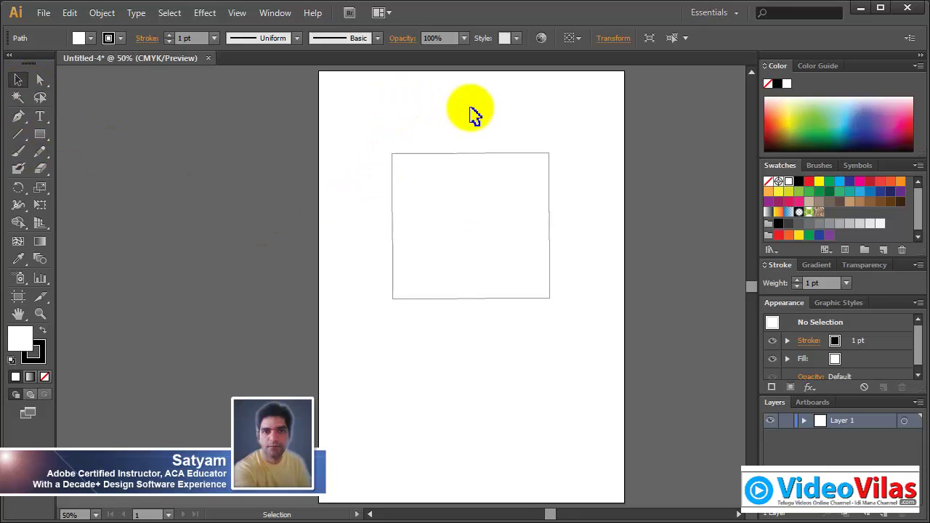
{"action": "left_click", "coordinate": [501, 175]}
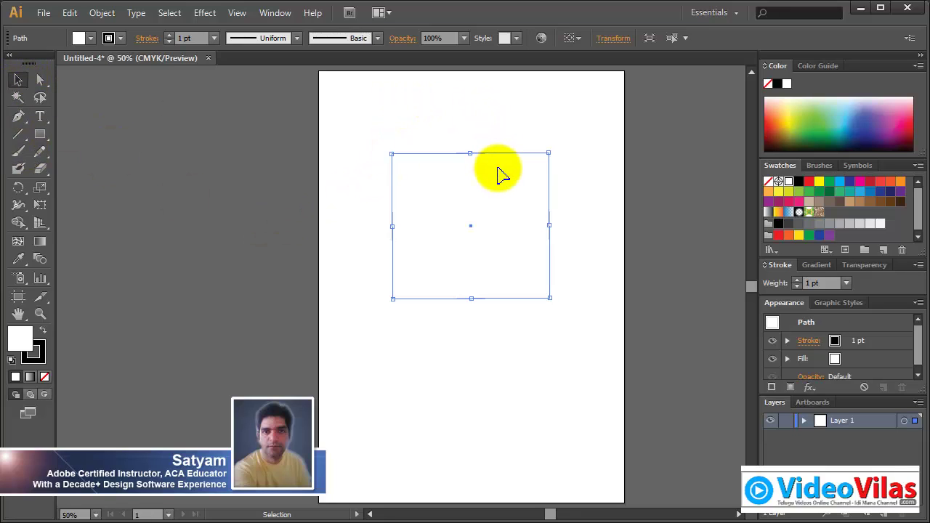
{"action": "left_click", "coordinate": [519, 108]}
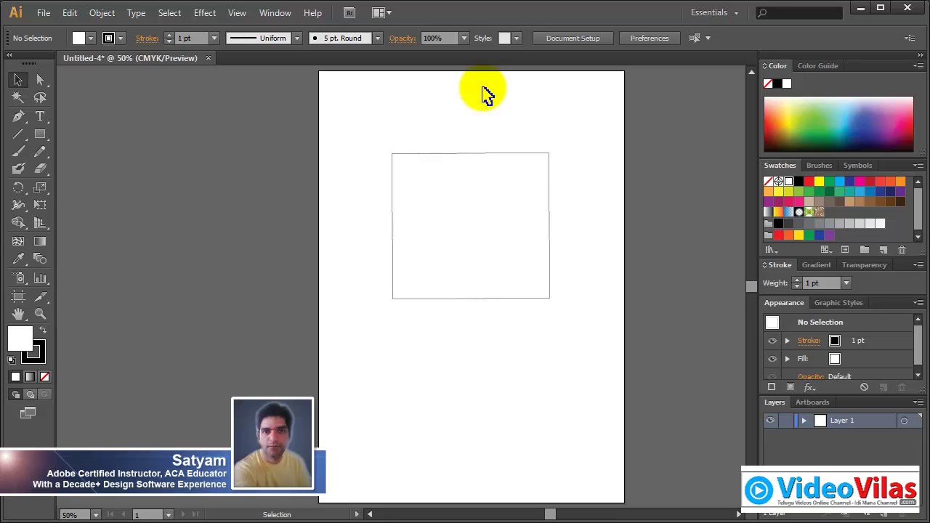
{"action": "left_click_drag", "start_coordinate": [482, 87], "coordinate": [587, 177]}
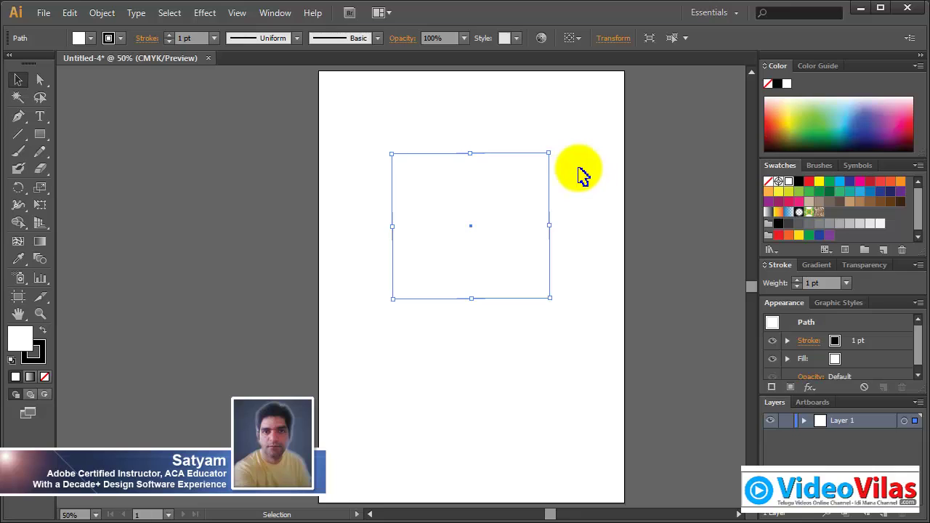
{"action": "left_click", "coordinate": [579, 183]}
Step: Move the large rectangle to the lower part of the artboard and draw three small rectangles in the space above it
{"action": "left_click_drag", "start_coordinate": [501, 237], "coordinate": [472, 384]}
{"action": "left_click", "coordinate": [421, 197]}
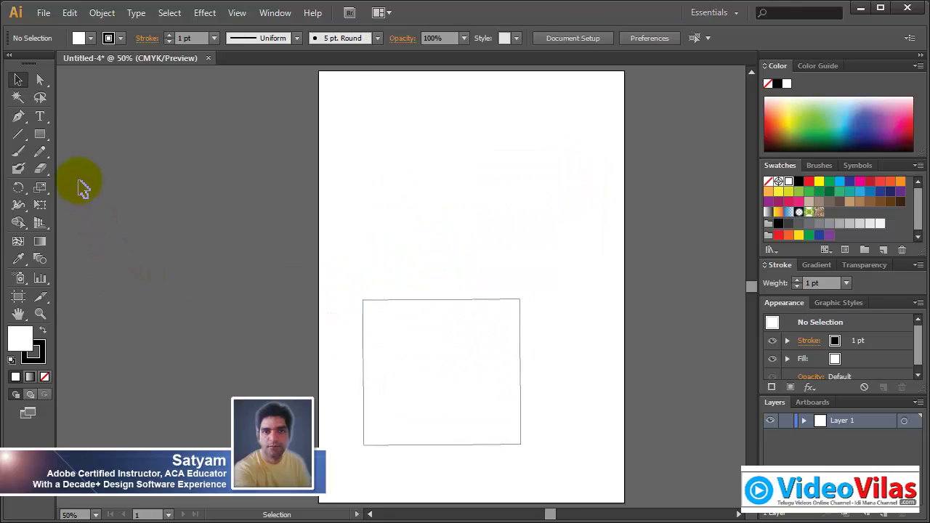
{"action": "left_click", "coordinate": [40, 134]}
{"action": "left_click_drag", "start_coordinate": [377, 183], "coordinate": [435, 238]}
{"action": "left_click_drag", "start_coordinate": [489, 116], "coordinate": [563, 183]}
{"action": "left_click_drag", "start_coordinate": [525, 219], "coordinate": [581, 271]}
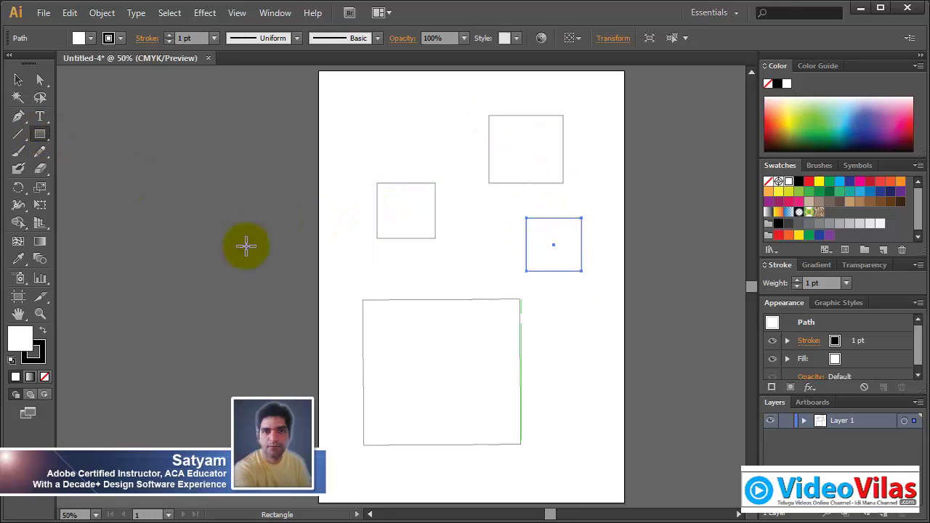
{"action": "left_click", "coordinate": [411, 130]}
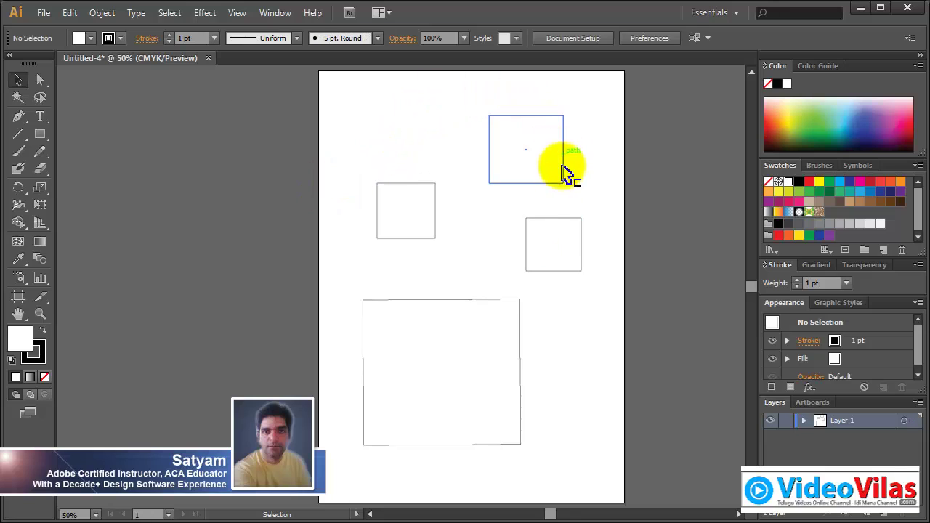
Step: Select all four rectangles by adding them one by one, deselect them, and reselect them all with a marquee
{"action": "left_click", "coordinate": [492, 343]}
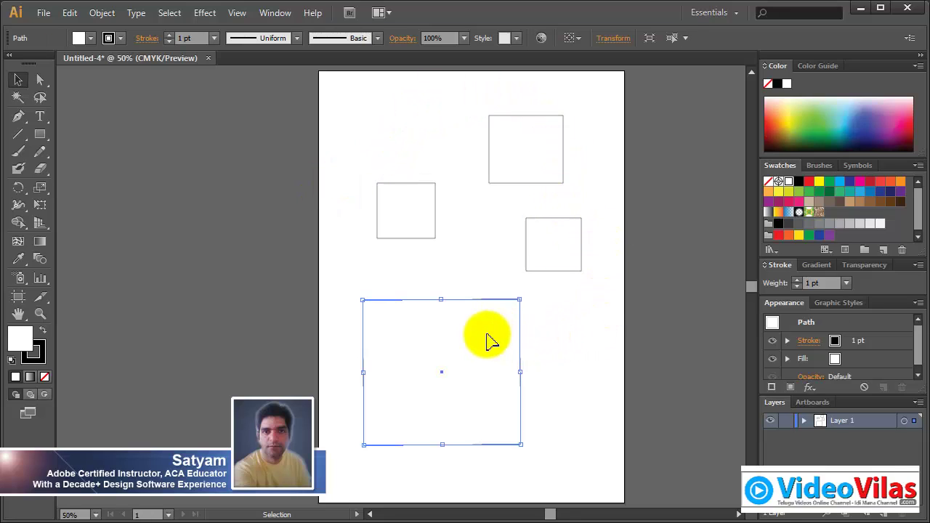
{"action": "left_click", "coordinate": [549, 263], "text": "shift"}
{"action": "left_click", "coordinate": [537, 171], "text": "shift"}
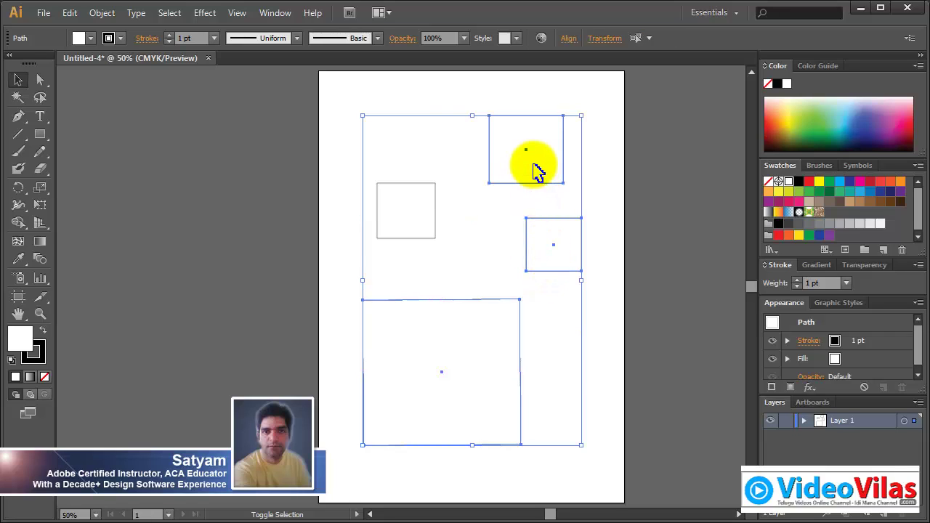
{"action": "left_click", "coordinate": [411, 213], "text": "shift"}
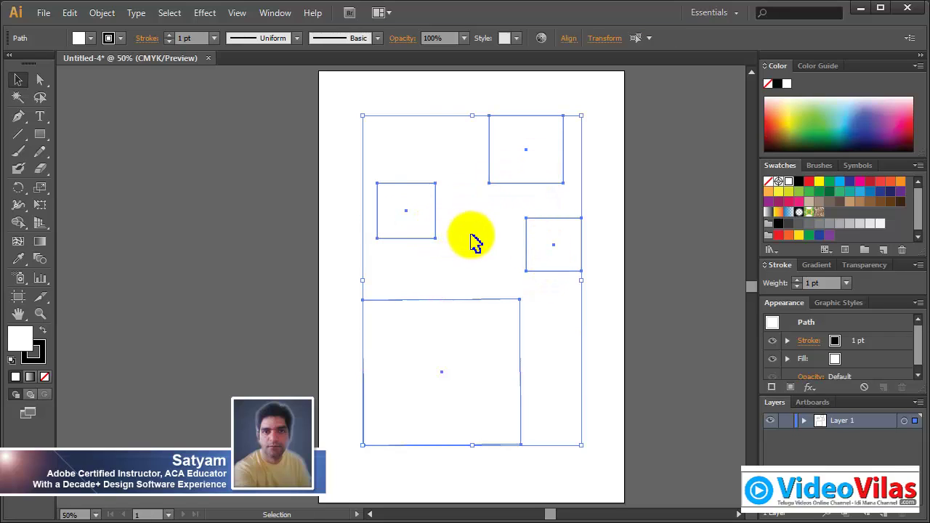
{"action": "left_click", "coordinate": [471, 237]}
{"action": "left_click_drag", "start_coordinate": [341, 86], "coordinate": [537, 354]}
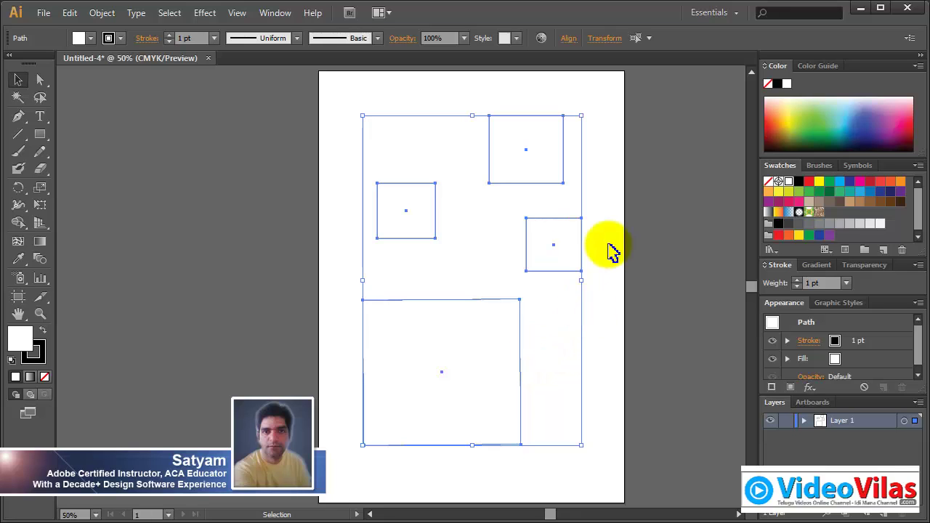
Step: Select only the three small rectangles with a marquee and delete them with Clear
{"action": "left_click", "coordinate": [599, 207]}
{"action": "left_click_drag", "start_coordinate": [394, 97], "coordinate": [565, 277]}
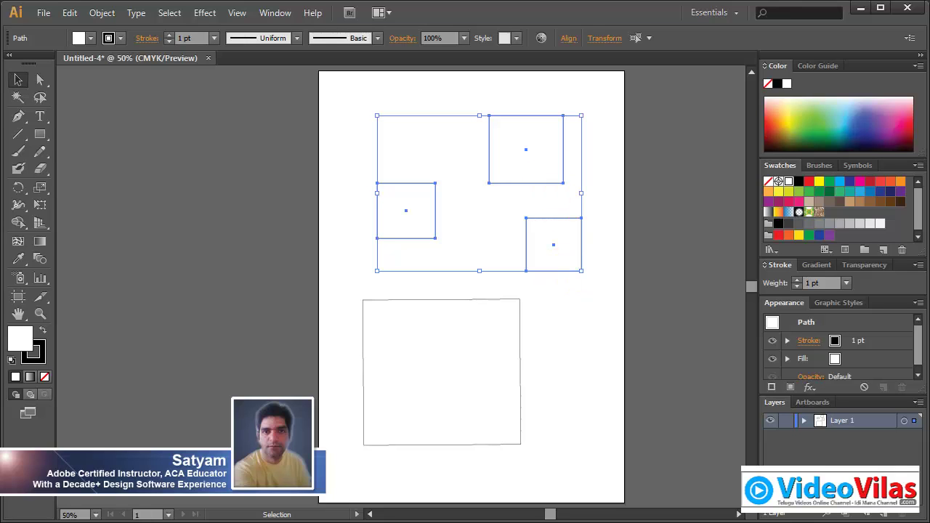
{"action": "left_click", "coordinate": [74, 15]}
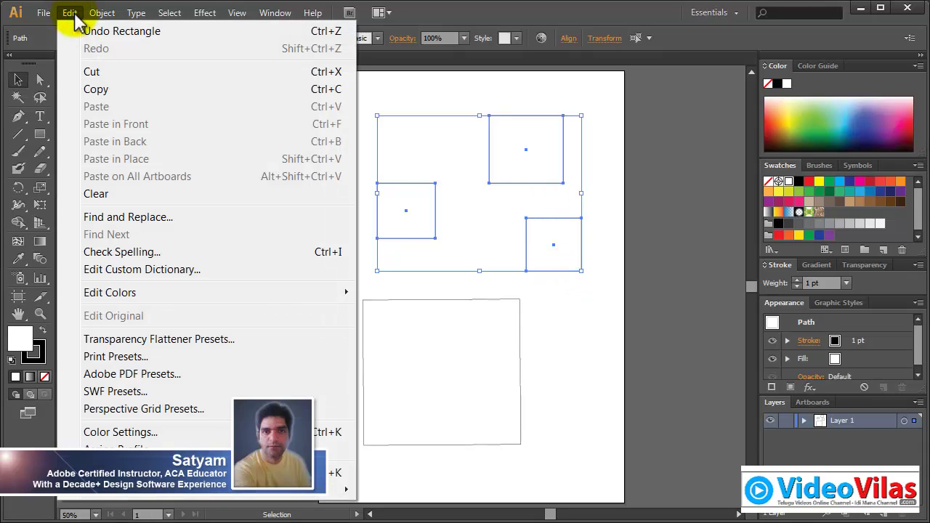
{"action": "left_click", "coordinate": [109, 198]}
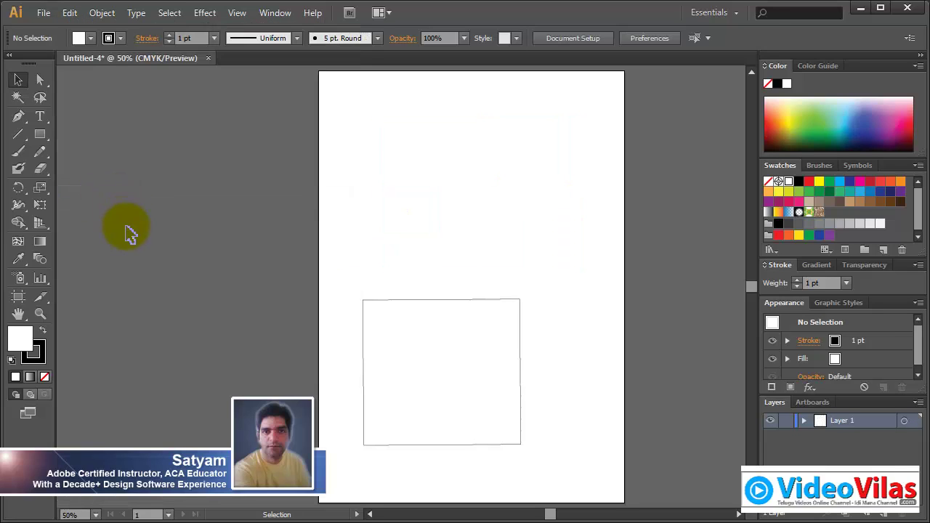
Step: Move the remaining rectangle to the upper part of the artboard and shrink it from its lower-right corner
{"action": "left_click_drag", "start_coordinate": [409, 330], "coordinate": [407, 139]}
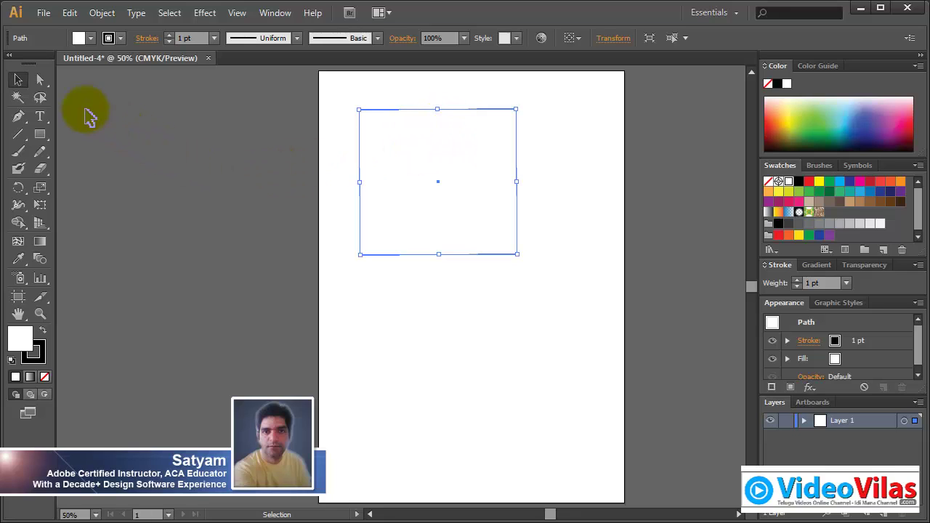
{"action": "left_click_drag", "start_coordinate": [434, 122], "coordinate": [450, 130]}
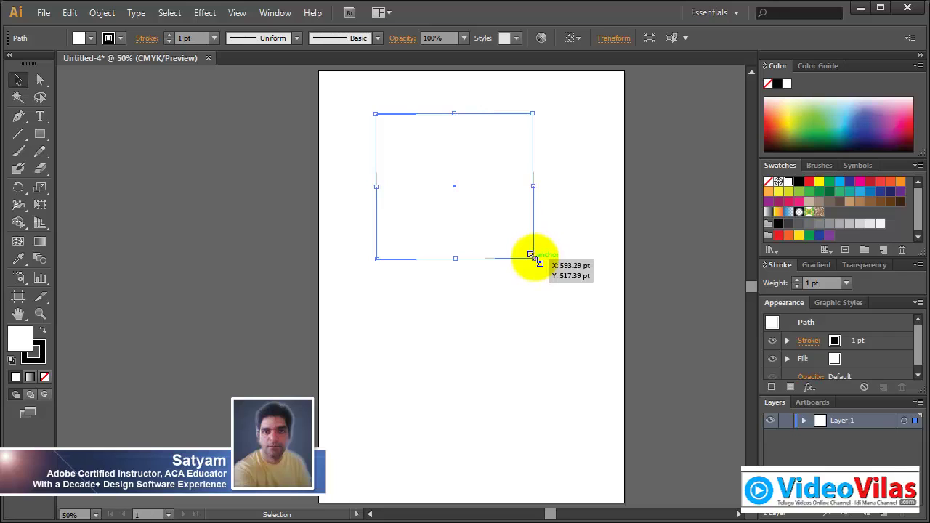
{"action": "left_click_drag", "start_coordinate": [533, 258], "coordinate": [483, 208]}
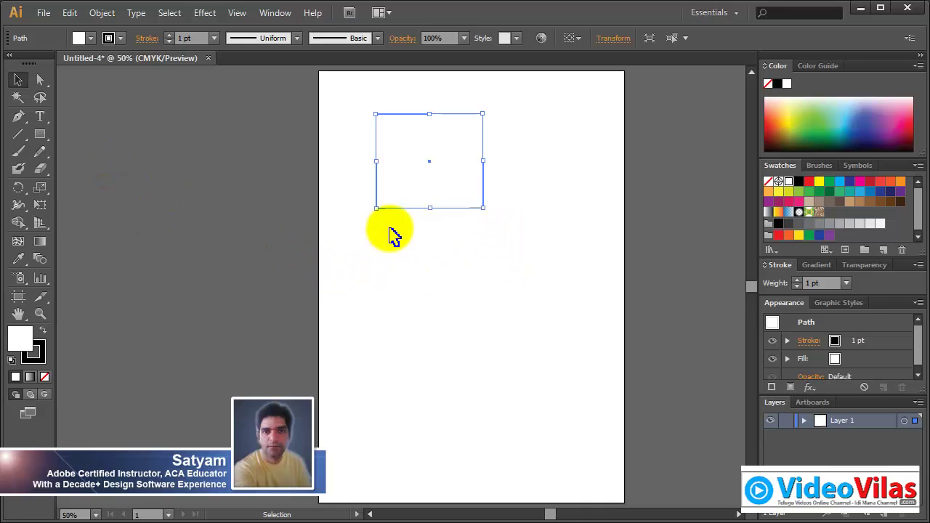
Step: Duplicate the rectangle twice straight downward to form a column of three, and deselect everything
{"action": "left_click_drag", "start_coordinate": [452, 160], "coordinate": [455, 260]}
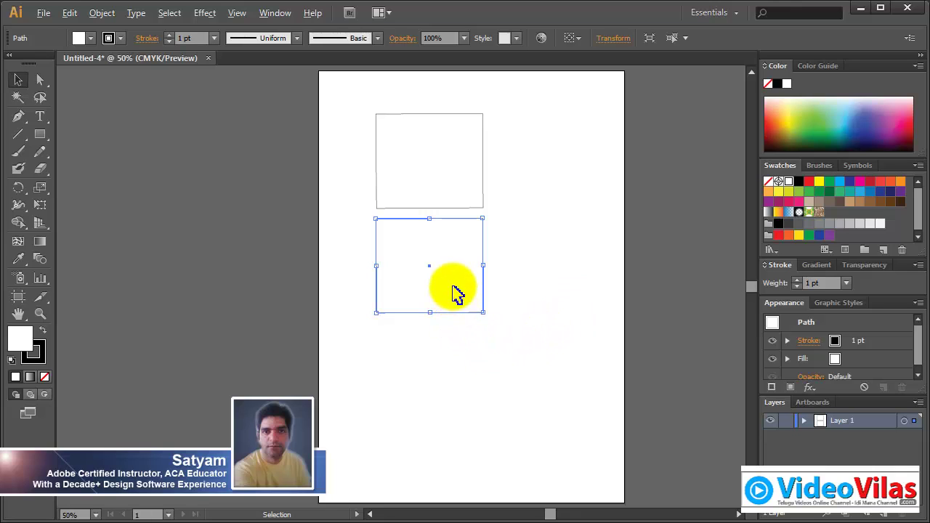
{"action": "left_click_drag", "start_coordinate": [458, 299], "coordinate": [467, 409]}
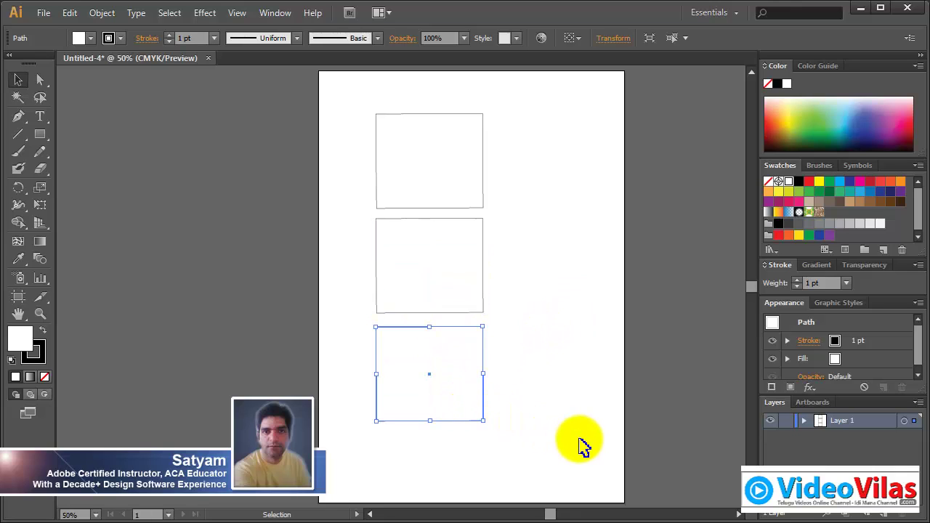
{"action": "left_click", "coordinate": [571, 369]}
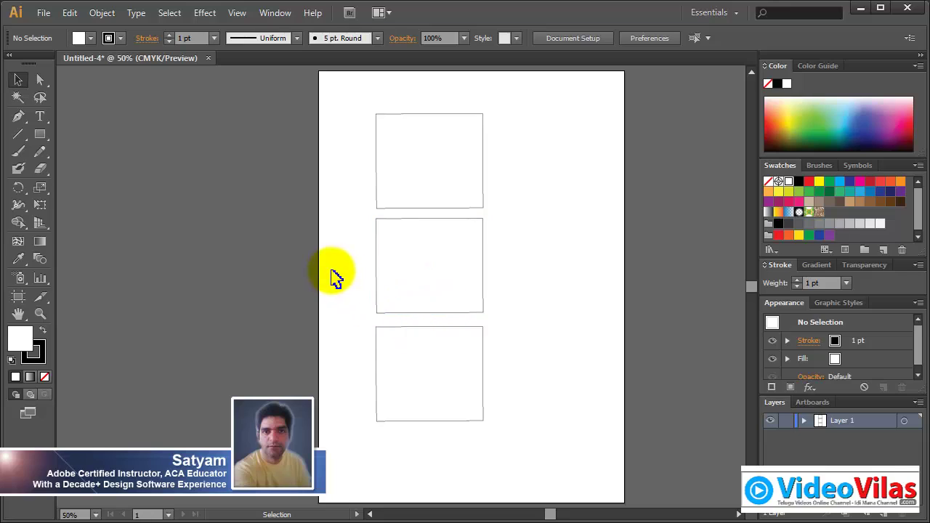
Step: Select the two lower copies with a marquee and delete them with Clear
{"action": "left_click_drag", "start_coordinate": [331, 270], "coordinate": [484, 385]}
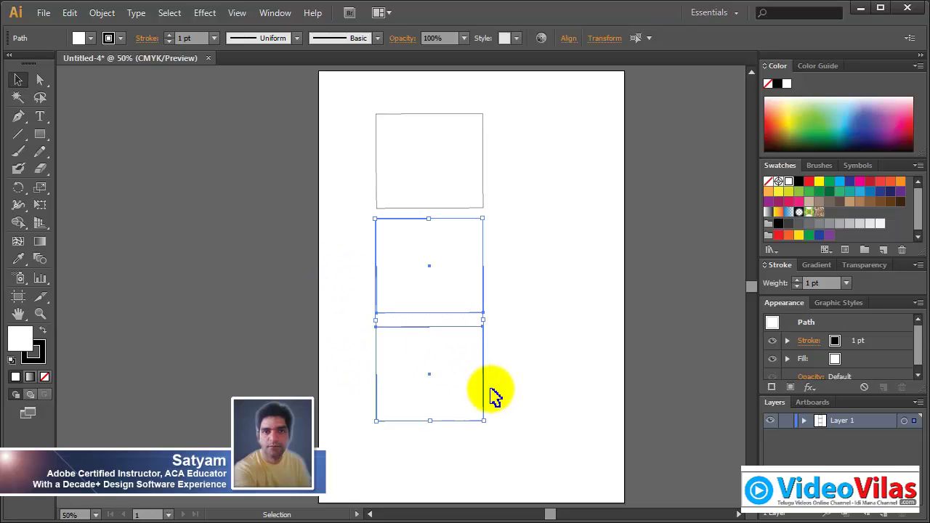
{"action": "left_click", "coordinate": [70, 12]}
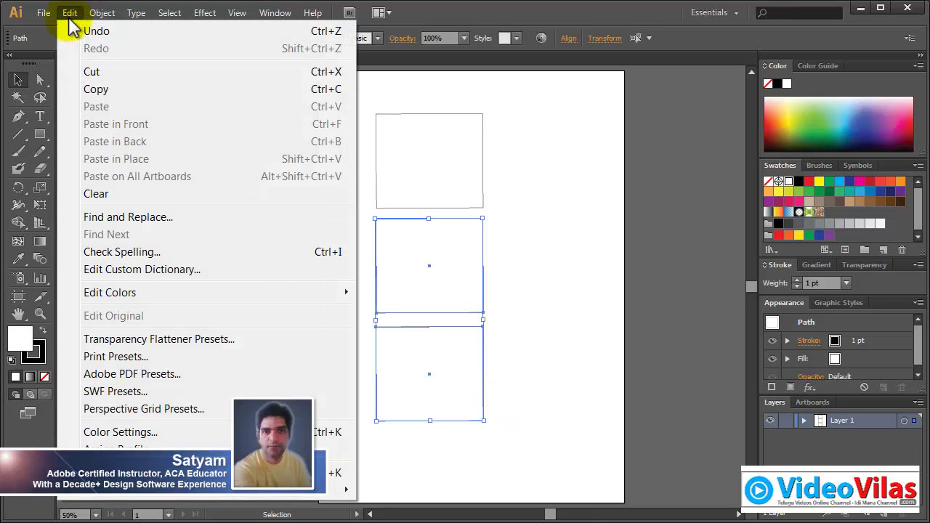
{"action": "left_click", "coordinate": [95, 194]}
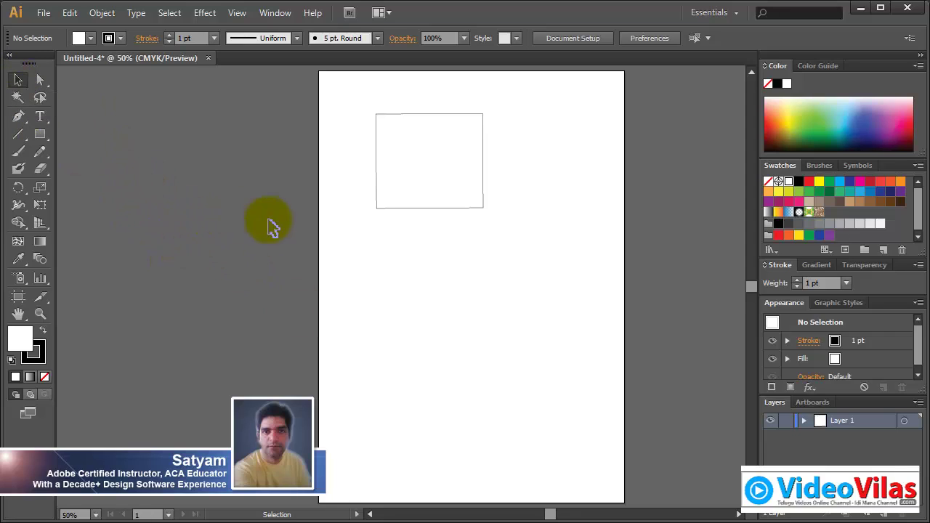
Step: Move the rectangle toward the artboard's horizontal centre, rotate it very slightly clockwise about its centre, and deselect it
{"action": "left_click_drag", "start_coordinate": [428, 140], "coordinate": [488, 187]}
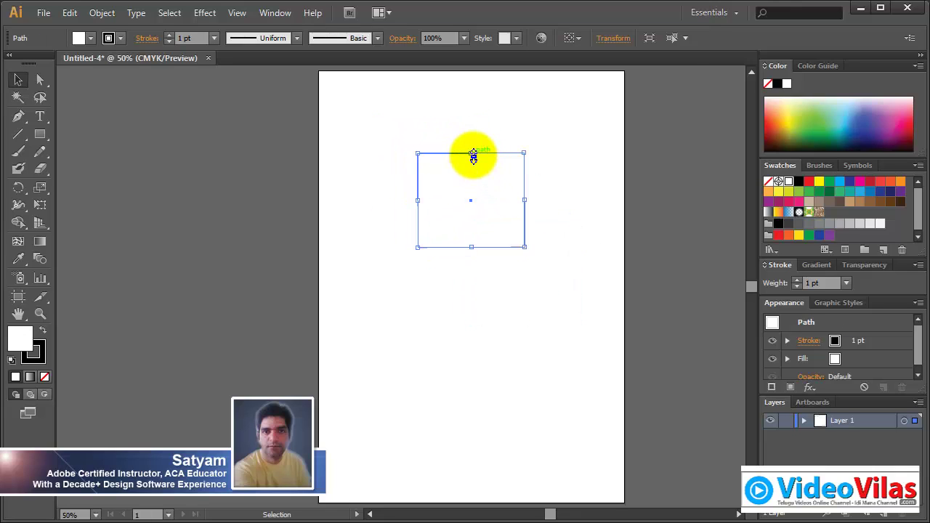
{"action": "left_click_drag", "start_coordinate": [472, 153], "coordinate": [536, 152]}
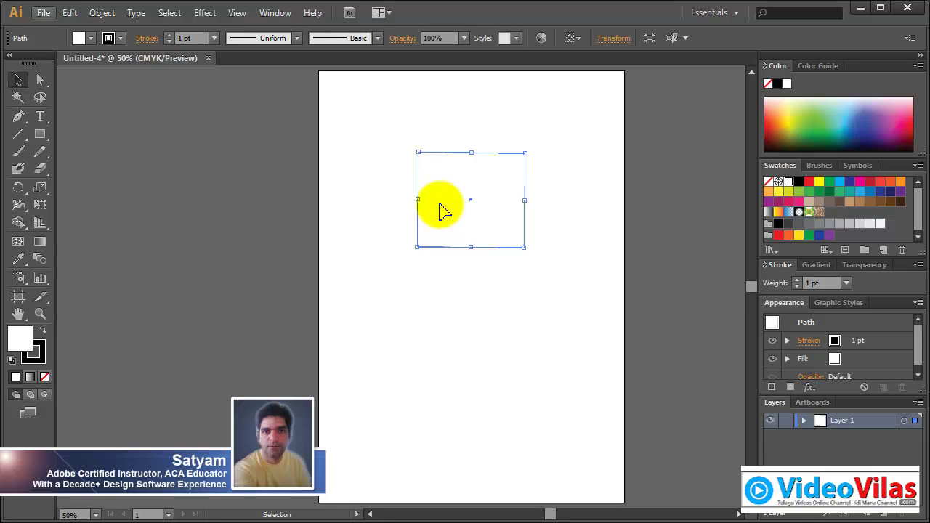
{"action": "left_click", "coordinate": [374, 206]}
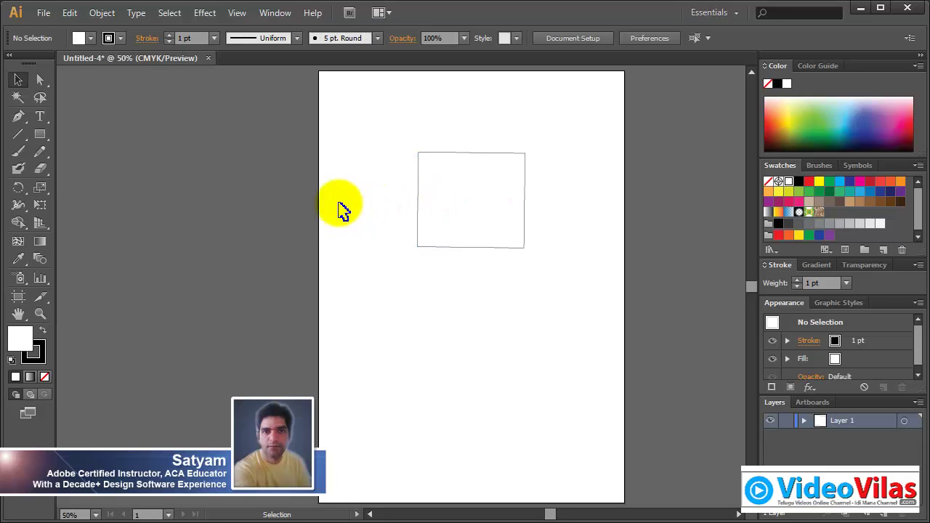
Step: Select the whole rectangle with the Selection tool and deselect it
{"action": "left_click", "coordinate": [18, 80]}
{"action": "left_click", "coordinate": [443, 164]}
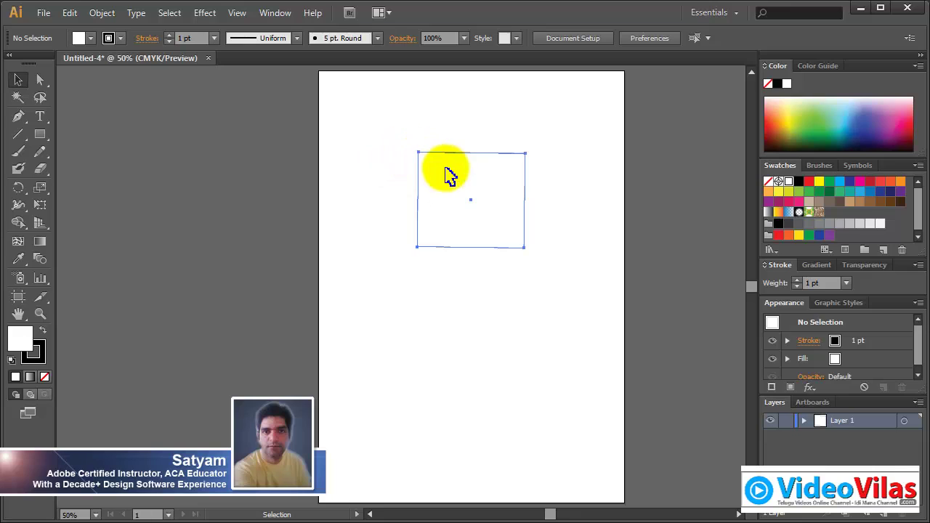
{"action": "left_click", "coordinate": [92, 99]}
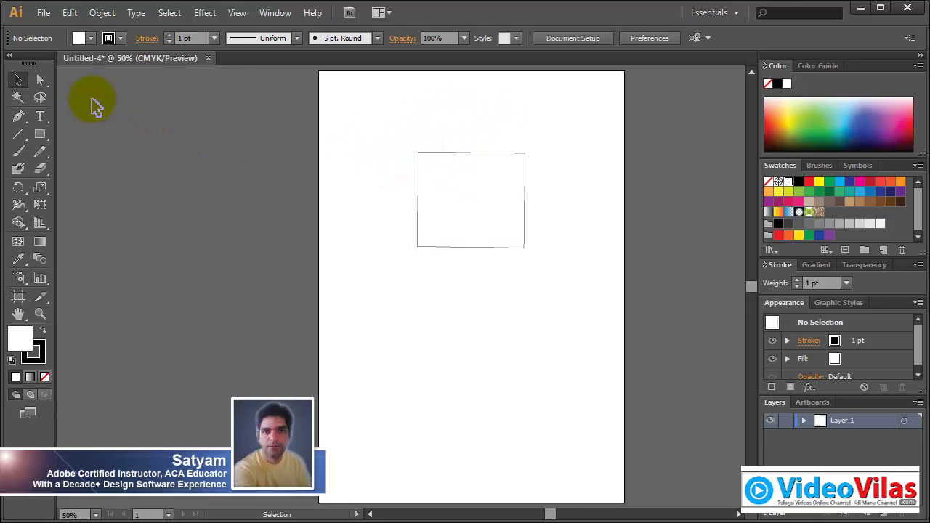
Step: Select the rectangle with the Direct Selection tool, and marquee-select only its upper-right anchor point
{"action": "left_click", "coordinate": [40, 82]}
{"action": "left_click", "coordinate": [462, 190]}
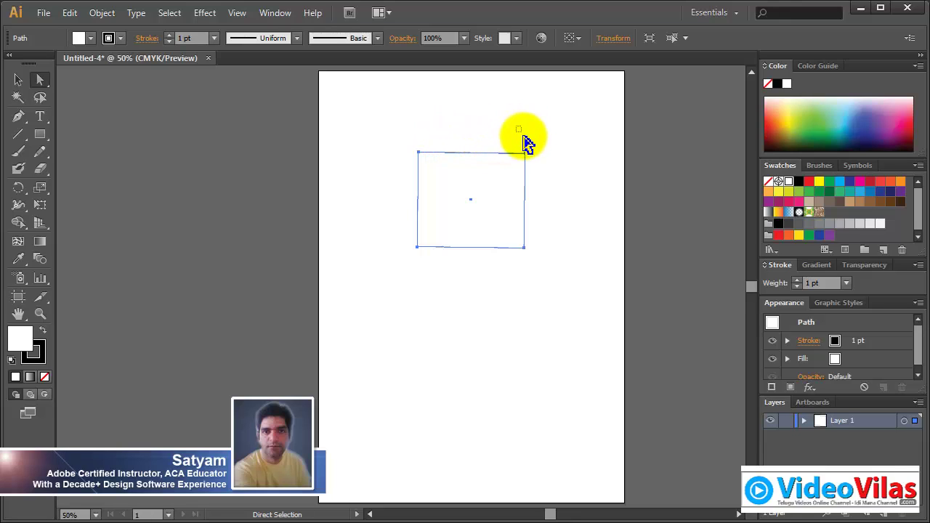
{"action": "left_click_drag", "start_coordinate": [524, 136], "coordinate": [545, 171]}
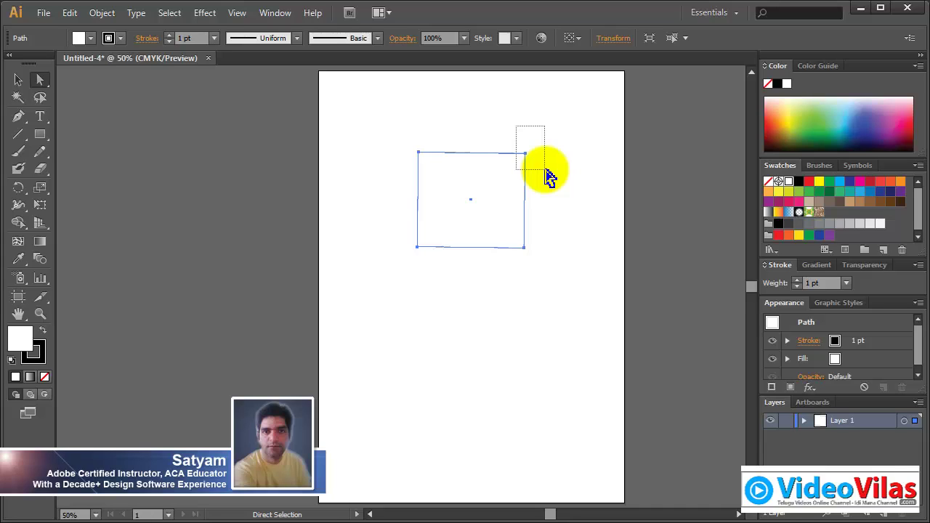
{"action": "left_click_drag", "start_coordinate": [548, 177], "coordinate": [544, 176]}
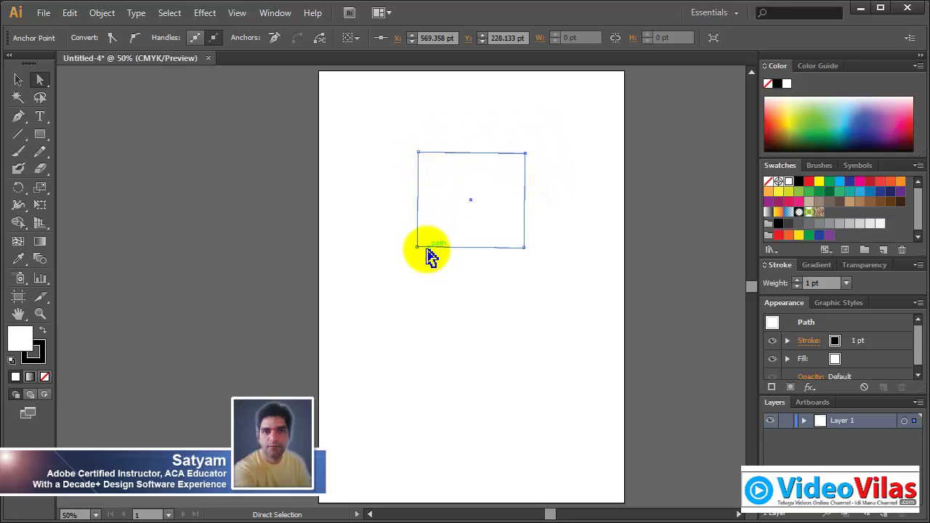
Step: Move the rectangle's upper-right anchor to X 526, Y 112 pt, upper-left to X 232, Y 164 pt and lower-right to X 536, Y 352 pt, and deselect
{"action": "left_click", "coordinate": [526, 154]}
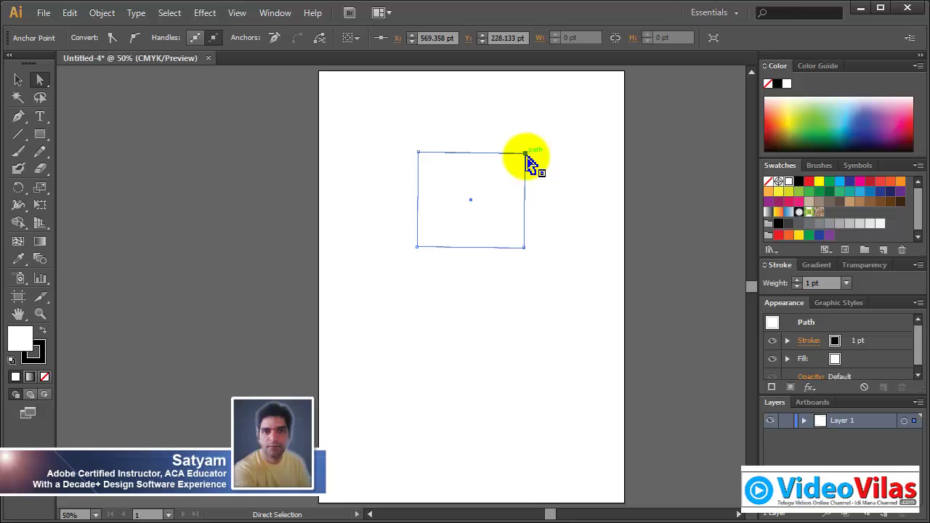
{"action": "left_click", "coordinate": [526, 154]}
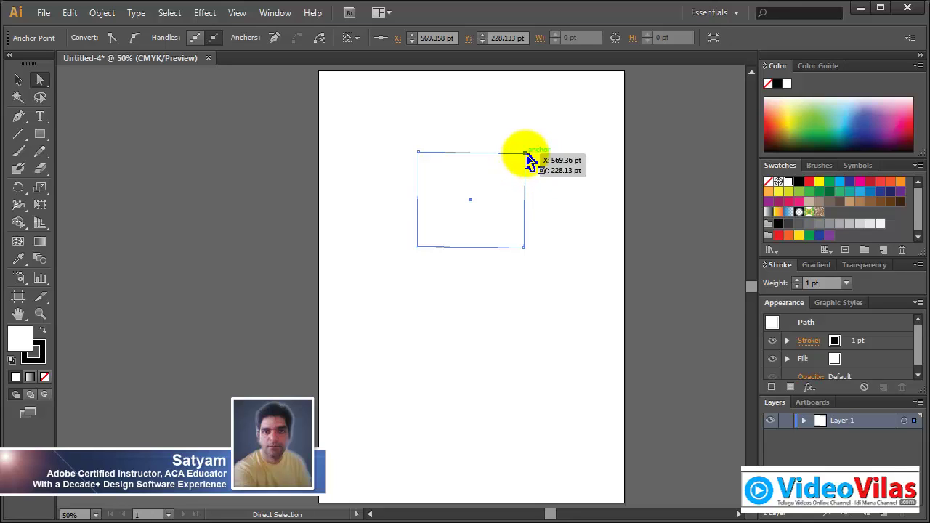
{"action": "left_click_drag", "start_coordinate": [526, 155], "coordinate": [509, 111]}
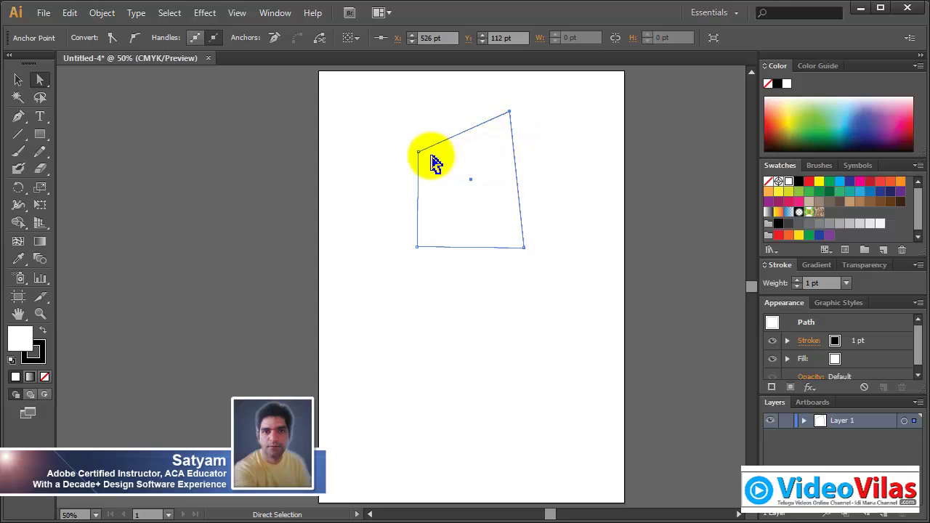
{"action": "left_click_drag", "start_coordinate": [419, 152], "coordinate": [403, 130]}
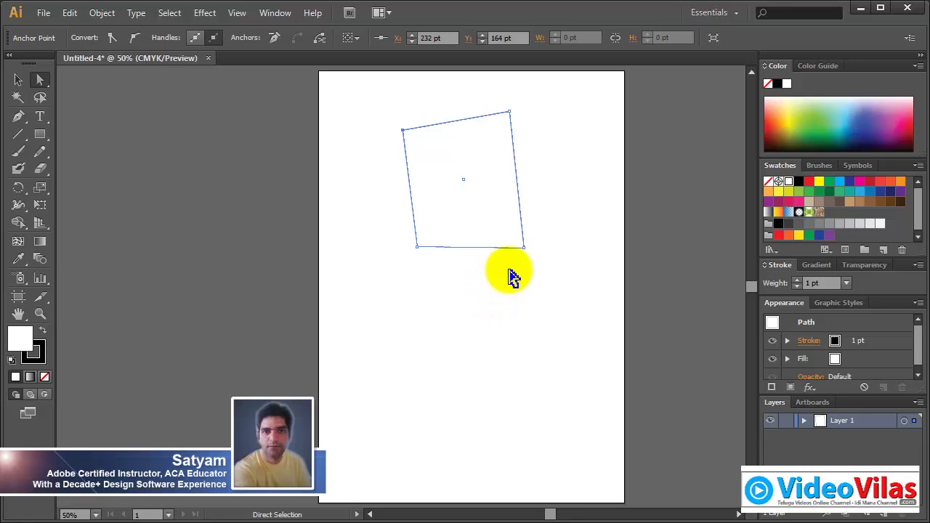
{"action": "left_click_drag", "start_coordinate": [524, 249], "coordinate": [513, 199]}
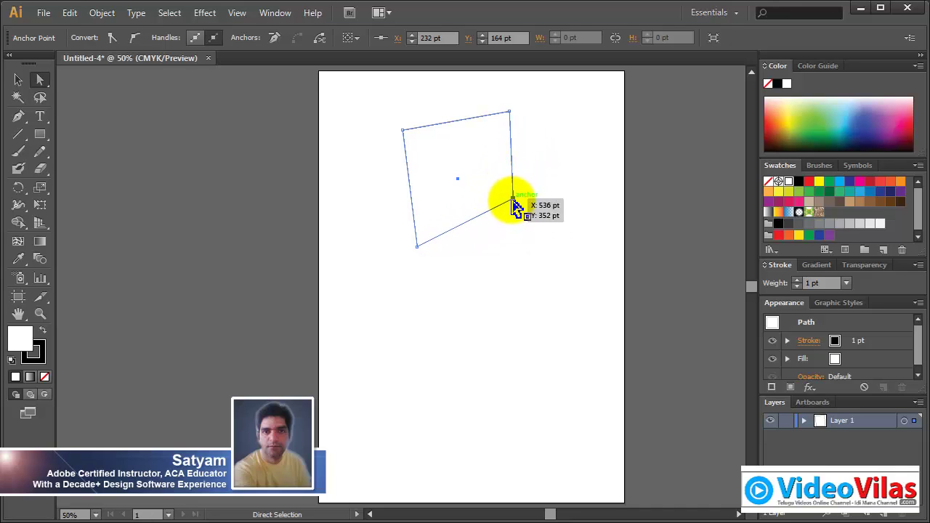
{"action": "left_click", "coordinate": [473, 300]}
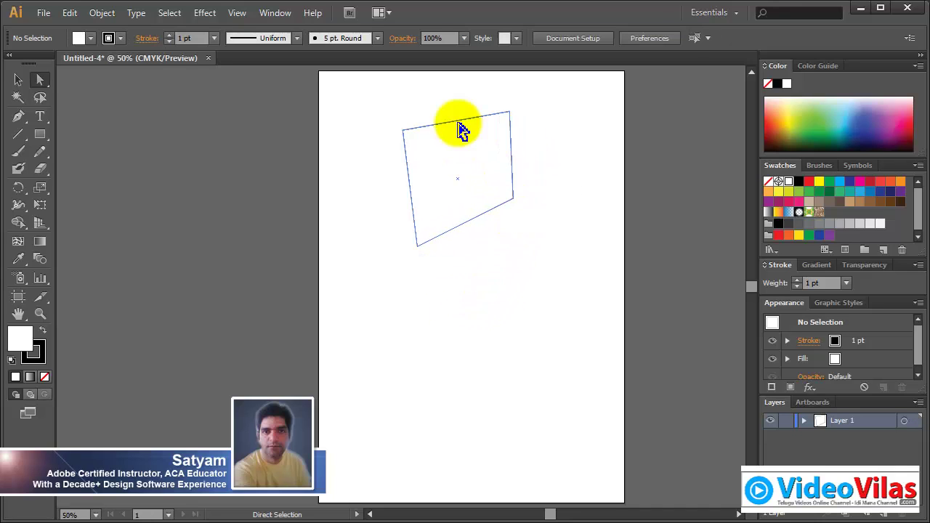
Step: Marquee-select the shape's two top anchor points and shift them slightly down and left, and move the whole shape a little down by its centre
{"action": "left_click_drag", "start_coordinate": [373, 81], "coordinate": [533, 146]}
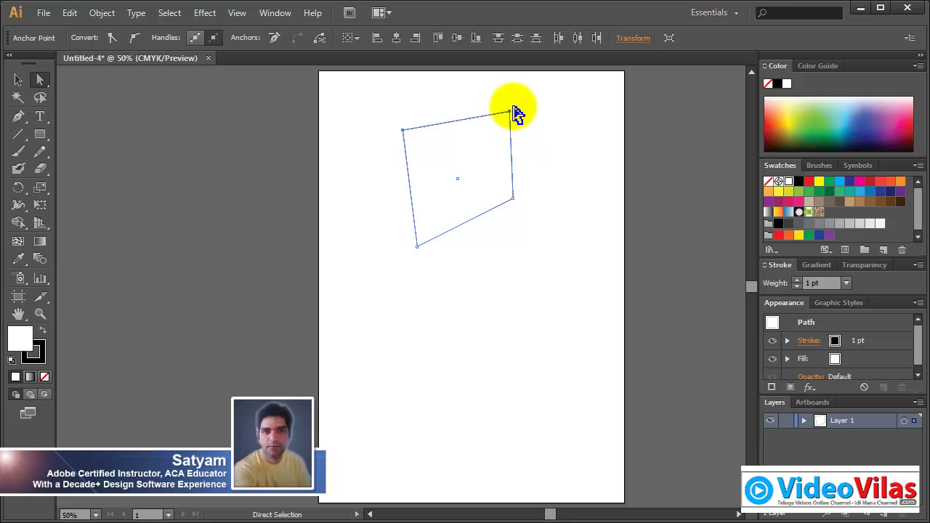
{"action": "left_click_drag", "start_coordinate": [512, 112], "coordinate": [500, 136]}
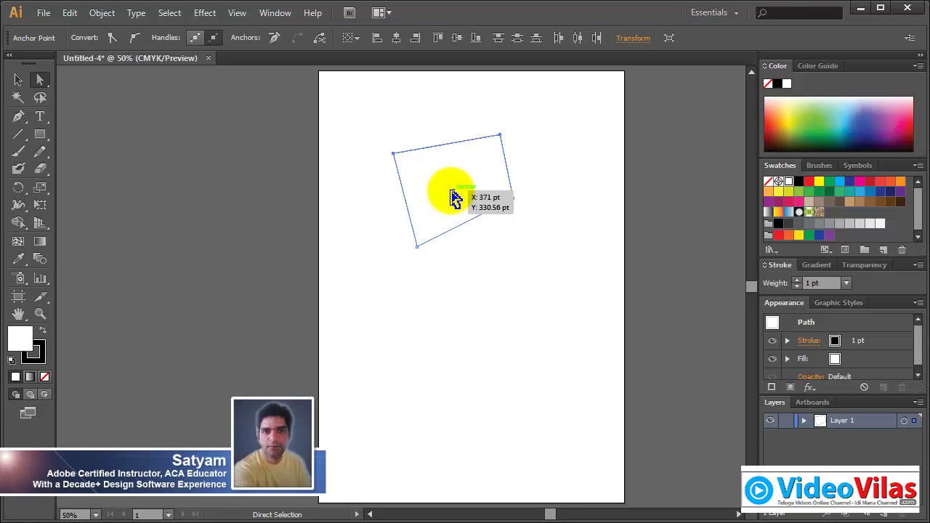
{"action": "left_click_drag", "start_coordinate": [453, 196], "coordinate": [454, 231]}
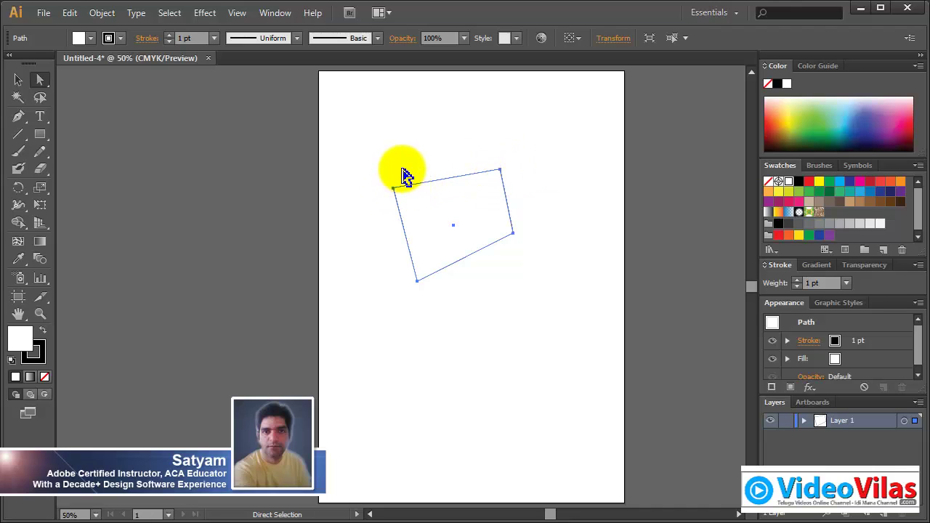
Step: Marquee-select the shape's lower anchor points with the Direct Selection tool, move them farther down and right, and deselect the path
{"action": "left_click_drag", "start_coordinate": [385, 172], "coordinate": [412, 218]}
{"action": "left_click_drag", "start_coordinate": [489, 145], "coordinate": [507, 260]}
{"action": "left_click_drag", "start_coordinate": [408, 299], "coordinate": [422, 313]}
{"action": "left_click", "coordinate": [468, 287]}
{"action": "left_click_drag", "start_coordinate": [405, 354], "coordinate": [536, 248]}
{"action": "left_click", "coordinate": [346, 187]}
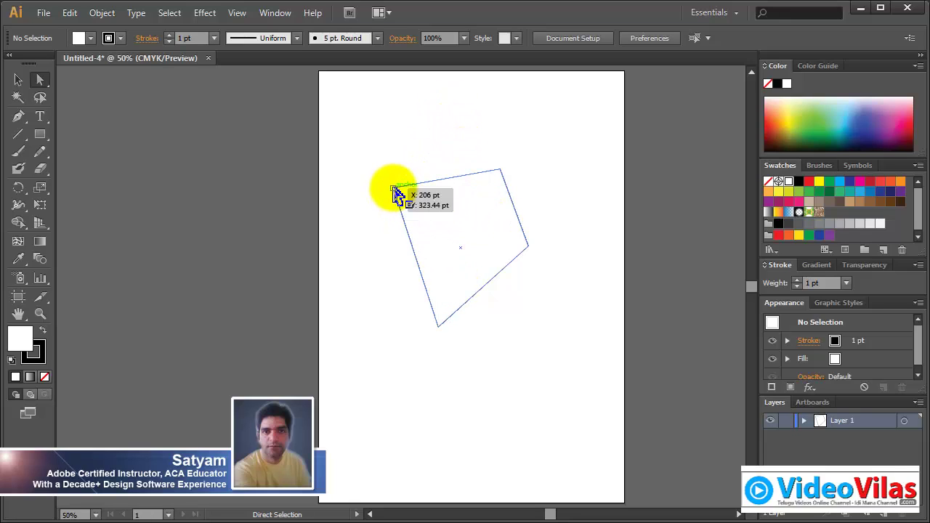
Step: Move the upper-left anchor point to X 170, Y 324 pt and the upper-right one to X 514, Y 236 pt, and deselect the path
{"action": "left_click_drag", "start_coordinate": [393, 190], "coordinate": [380, 188]}
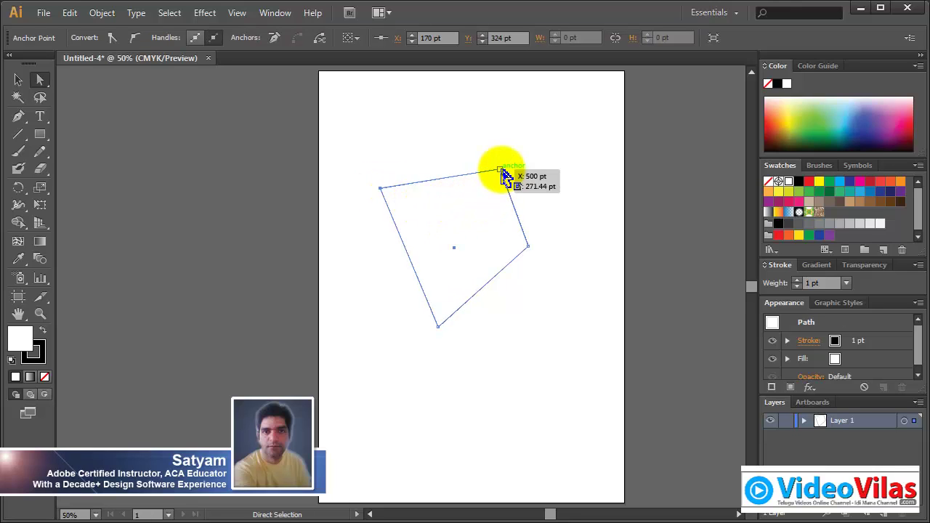
{"action": "left_click_drag", "start_coordinate": [504, 174], "coordinate": [506, 158]}
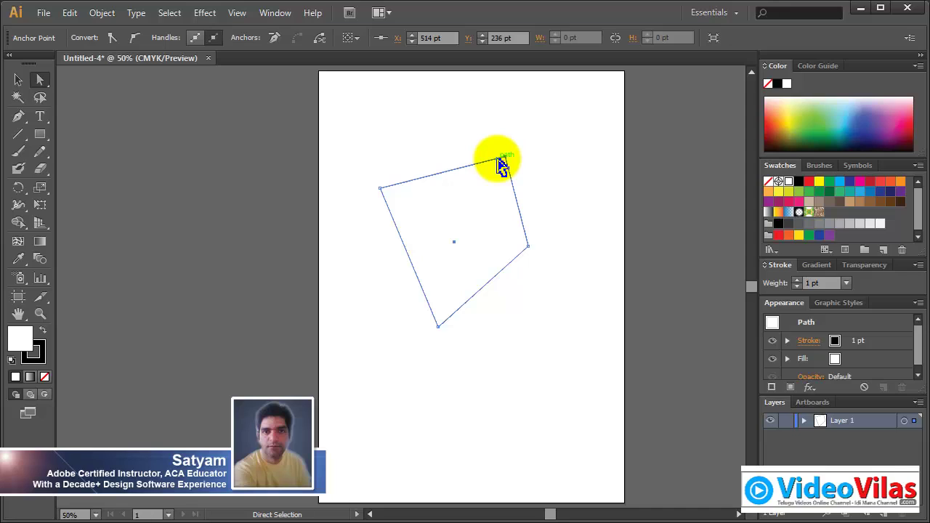
{"action": "left_click", "coordinate": [467, 149]}
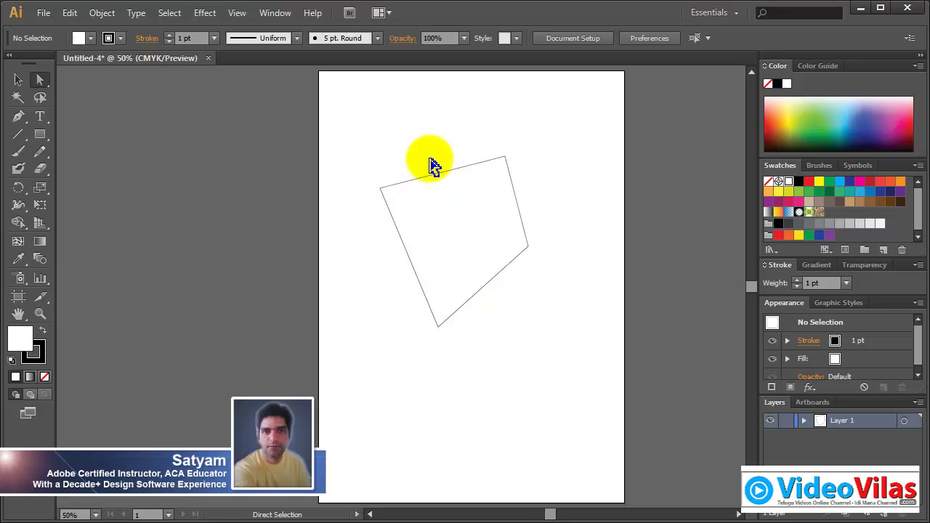
Step: Delete the shape's top segment, and reposition the open path's left endpoint to X 172, Y 330 pt and right endpoint to X 450, Y 204 pt
{"action": "left_click", "coordinate": [446, 178]}
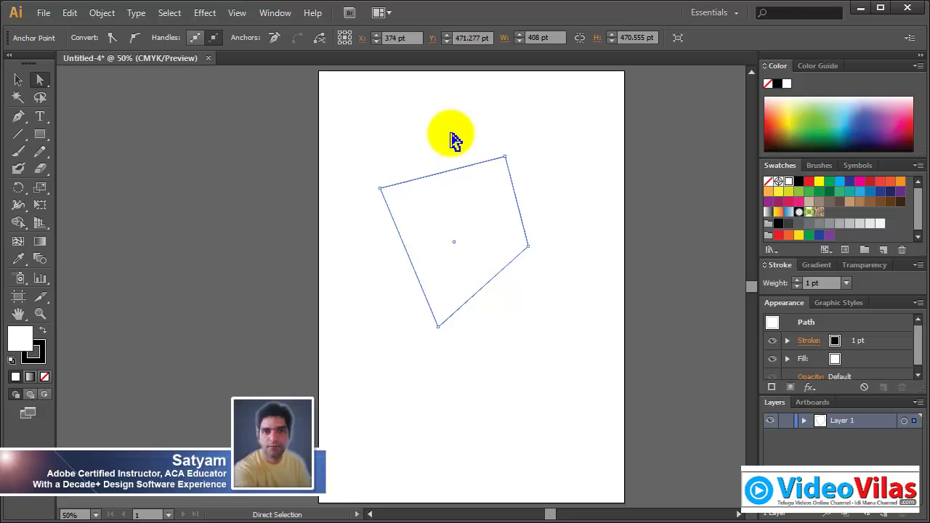
{"action": "key", "text": "Delete"}
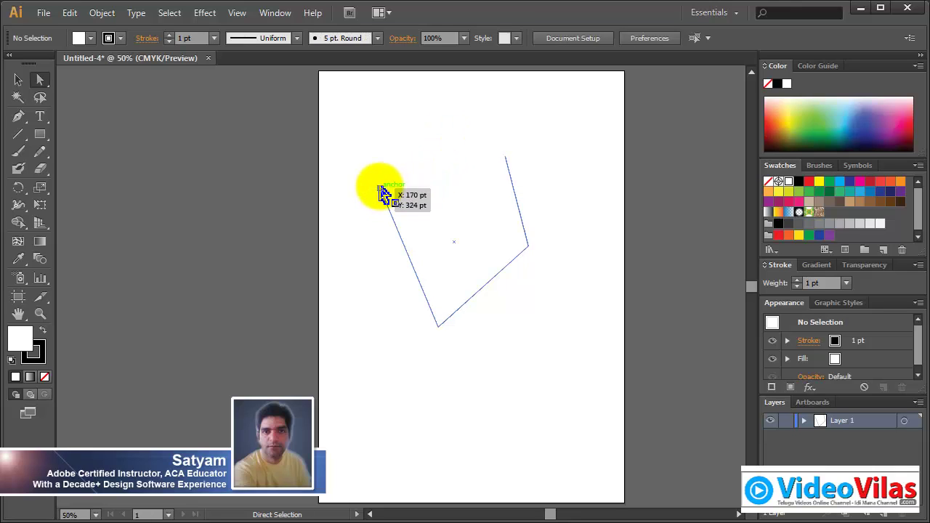
{"action": "left_click_drag", "start_coordinate": [383, 193], "coordinate": [399, 194]}
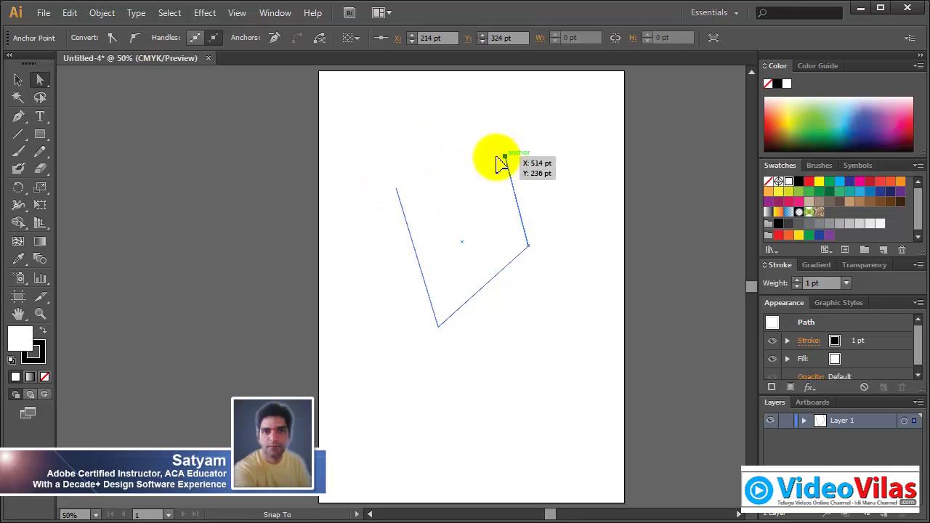
{"action": "left_click_drag", "start_coordinate": [504, 157], "coordinate": [495, 157]}
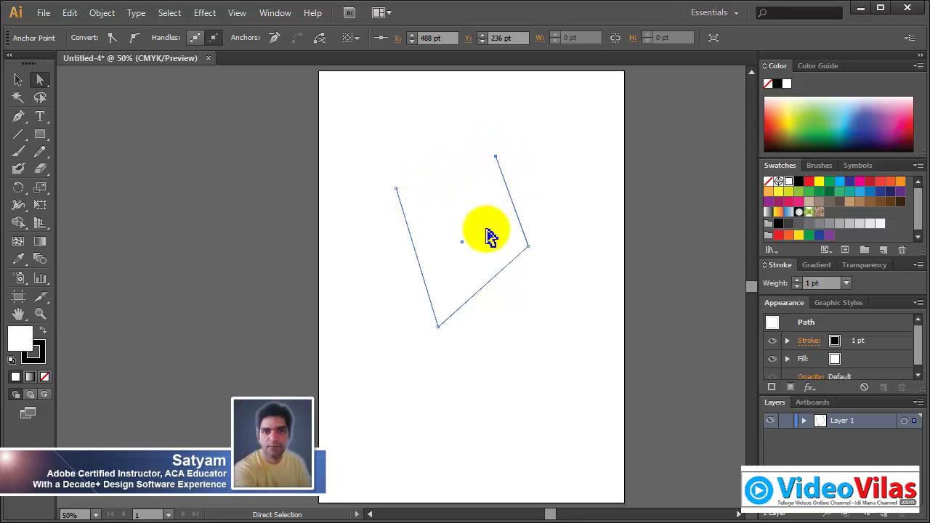
{"action": "left_click_drag", "start_coordinate": [396, 190], "coordinate": [381, 191]}
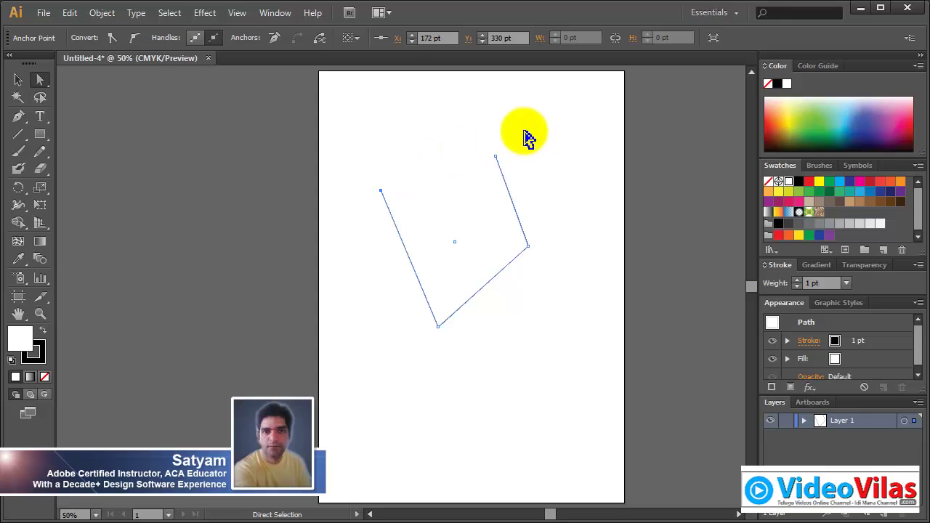
{"action": "left_click", "coordinate": [514, 173]}
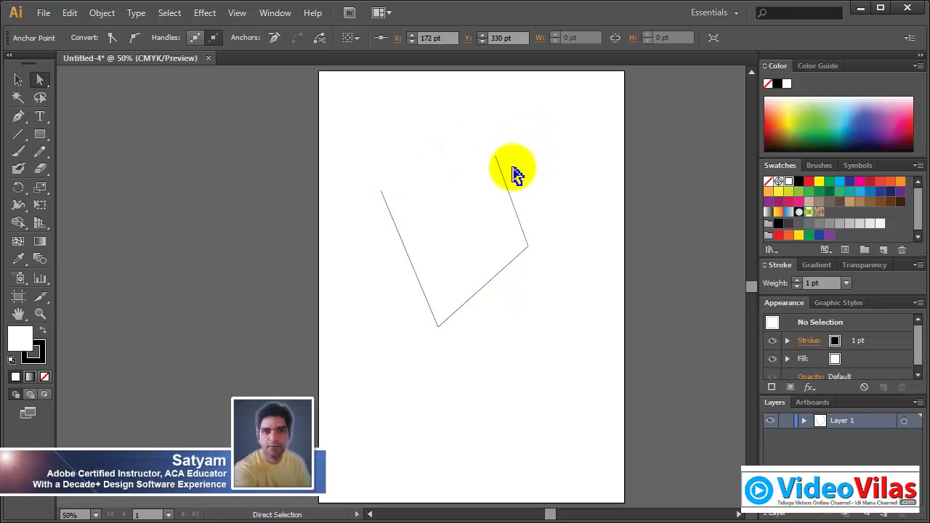
{"action": "left_click_drag", "start_coordinate": [495, 157], "coordinate": [481, 145]}
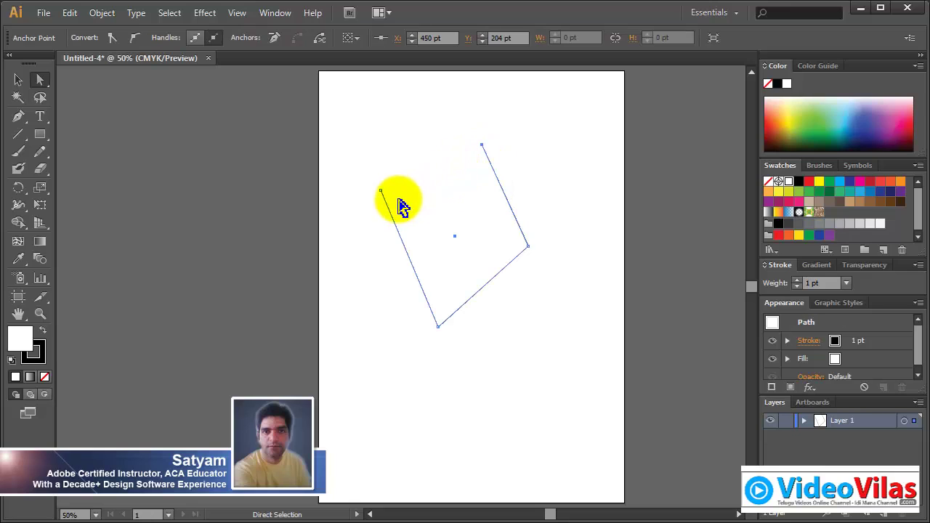
{"action": "left_click", "coordinate": [427, 190]}
{"action": "left_click", "coordinate": [436, 176]}
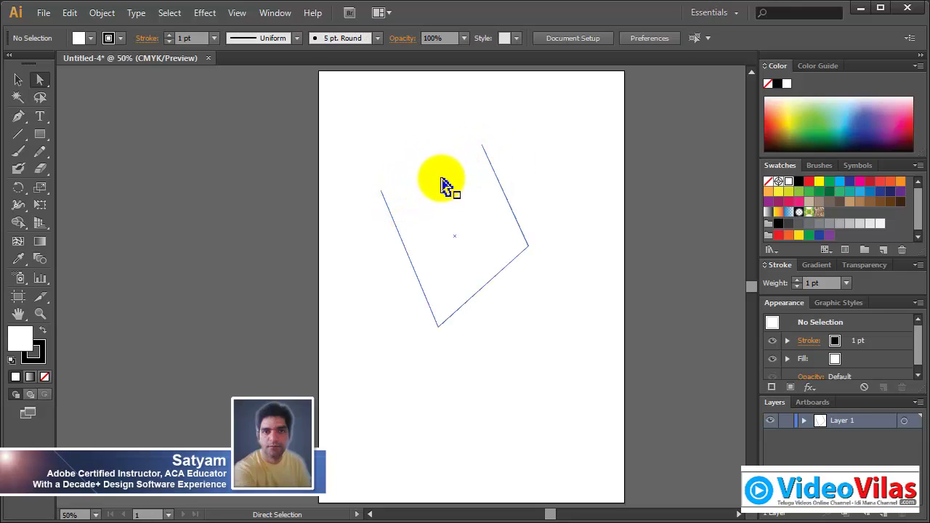
Step: Undo the four endpoint moves and the deletion of the top segment
{"action": "left_click", "coordinate": [70, 14]}
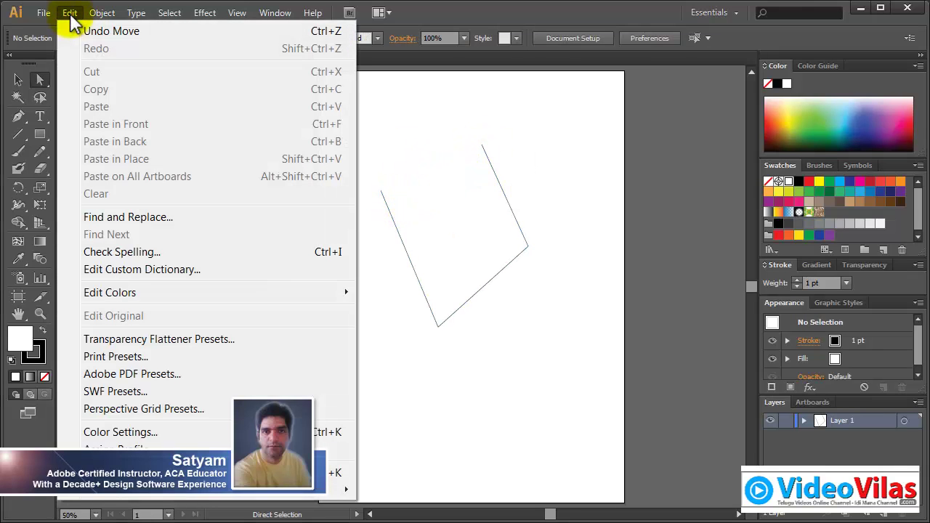
{"action": "left_click", "coordinate": [88, 36]}
{"action": "left_click", "coordinate": [69, 13]}
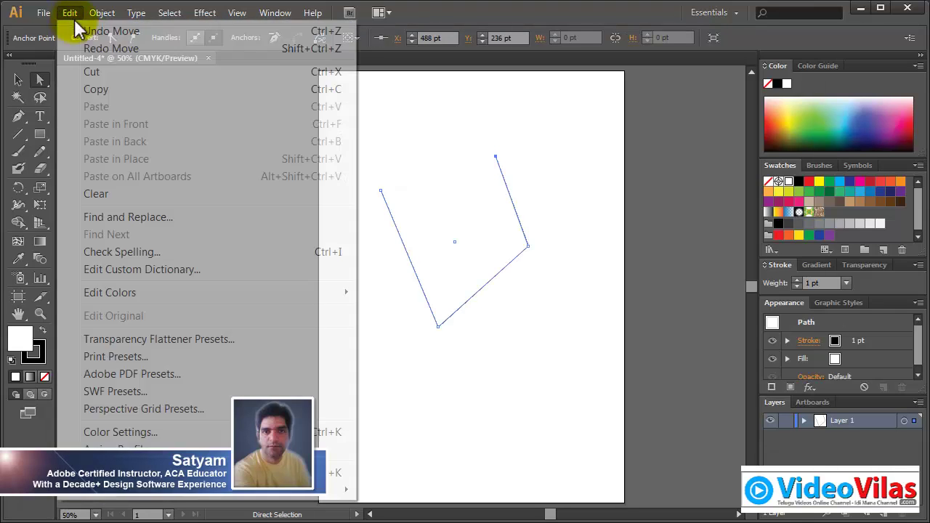
{"action": "left_click", "coordinate": [84, 31]}
{"action": "left_click", "coordinate": [77, 13]}
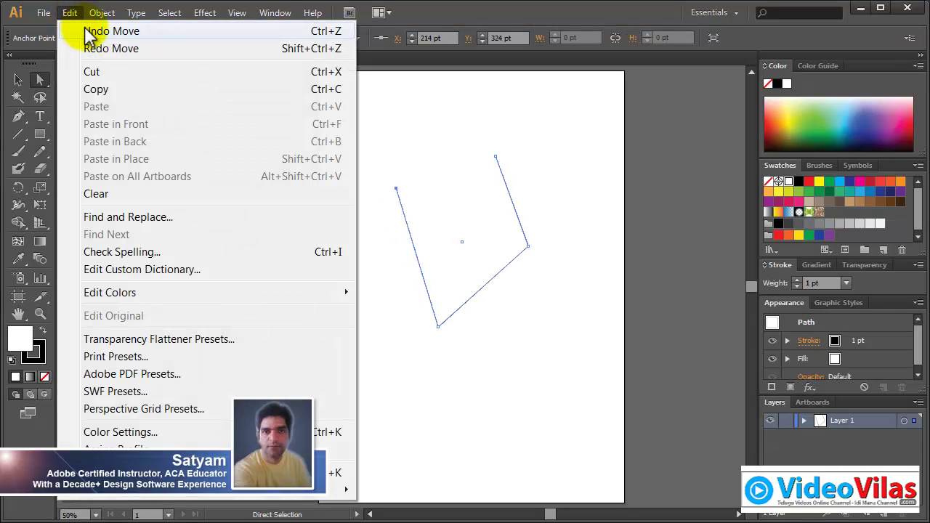
{"action": "left_click", "coordinate": [83, 29]}
{"action": "left_click", "coordinate": [76, 17]}
{"action": "left_click", "coordinate": [80, 31]}
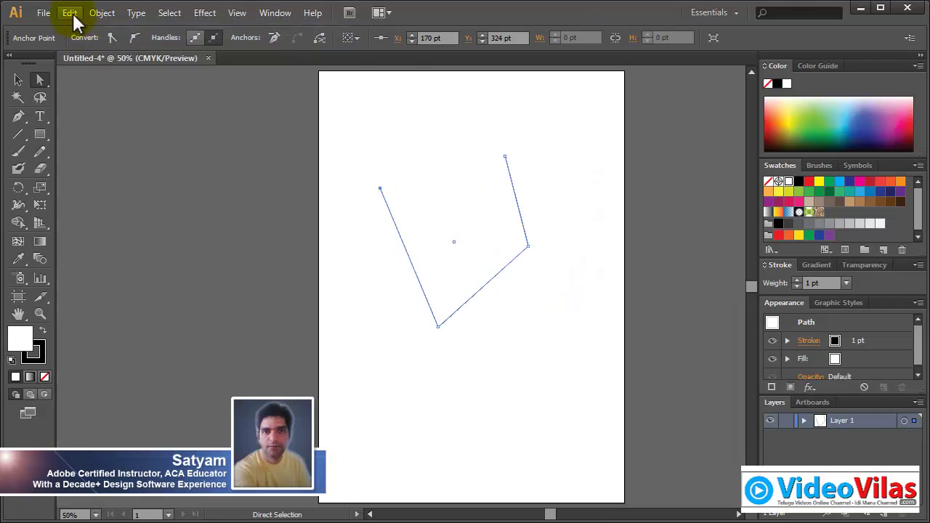
{"action": "left_click", "coordinate": [70, 15]}
{"action": "left_click", "coordinate": [85, 32]}
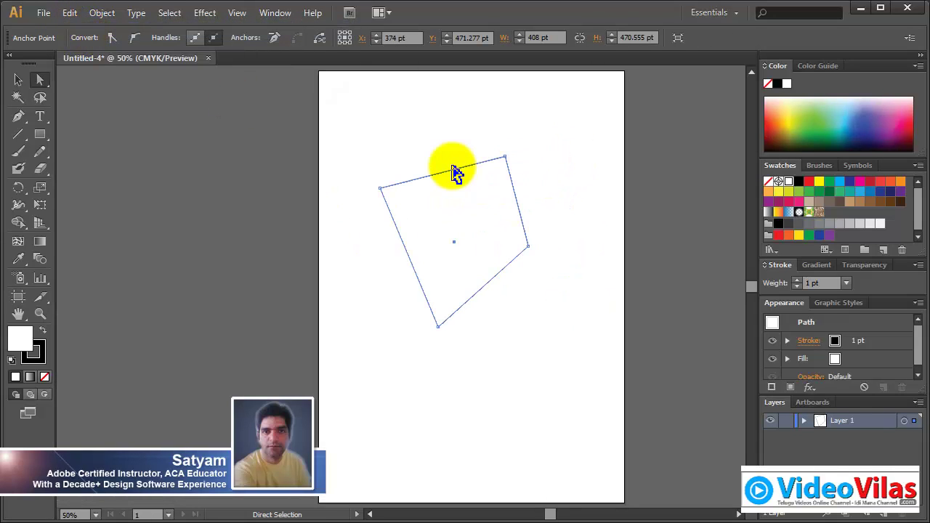
Step: Deselect the path and move the whole shape slightly right and down with the Selection tool
{"action": "left_click", "coordinate": [574, 174]}
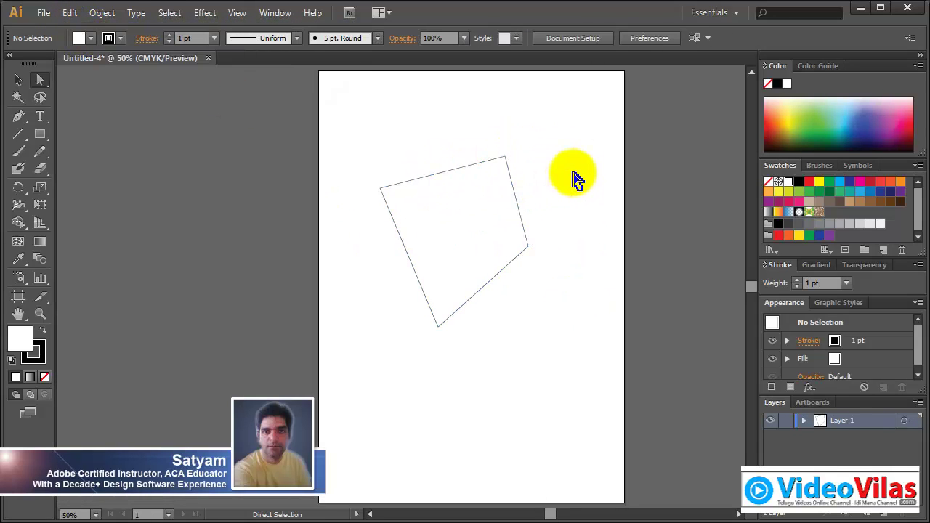
{"action": "left_click", "coordinate": [23, 84]}
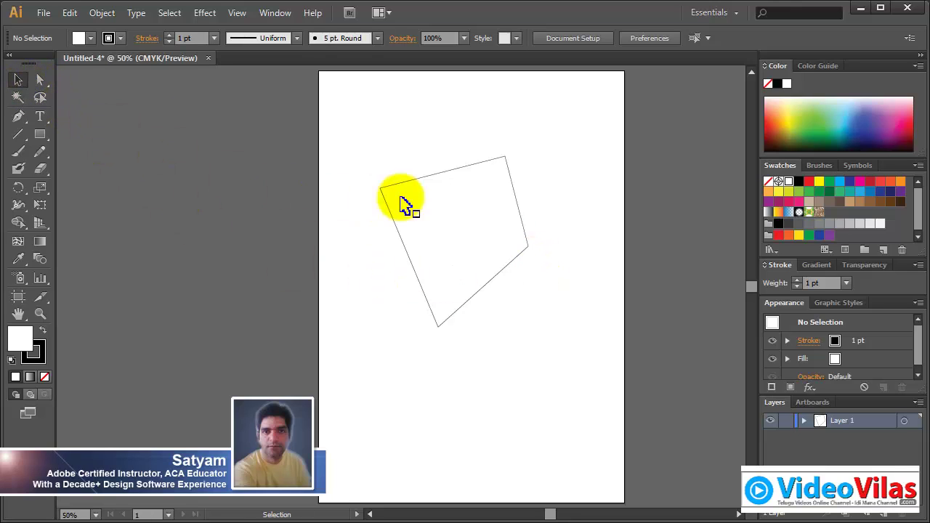
{"action": "left_click_drag", "start_coordinate": [405, 202], "coordinate": [453, 222]}
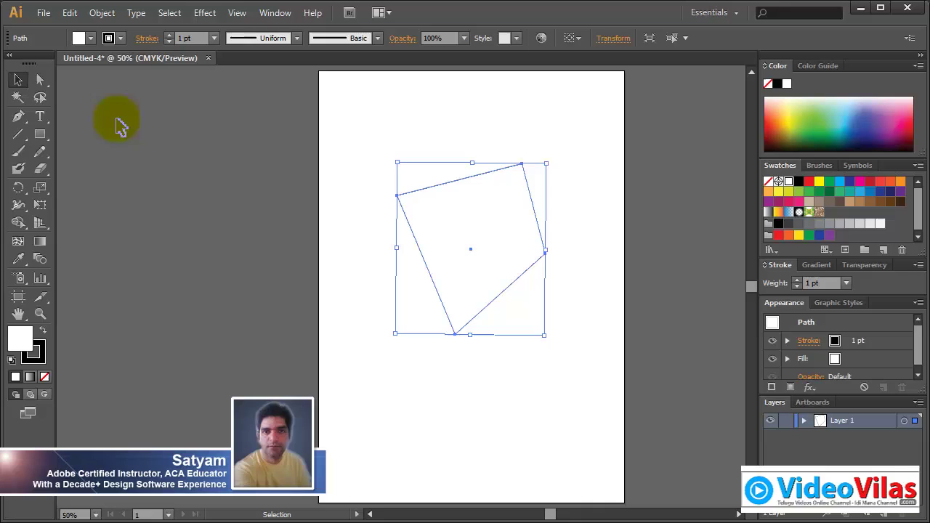
Step: Switch to the Direct Selection tool and show its hidden Group Selection variant without choosing it
{"action": "left_click", "coordinate": [40, 81]}
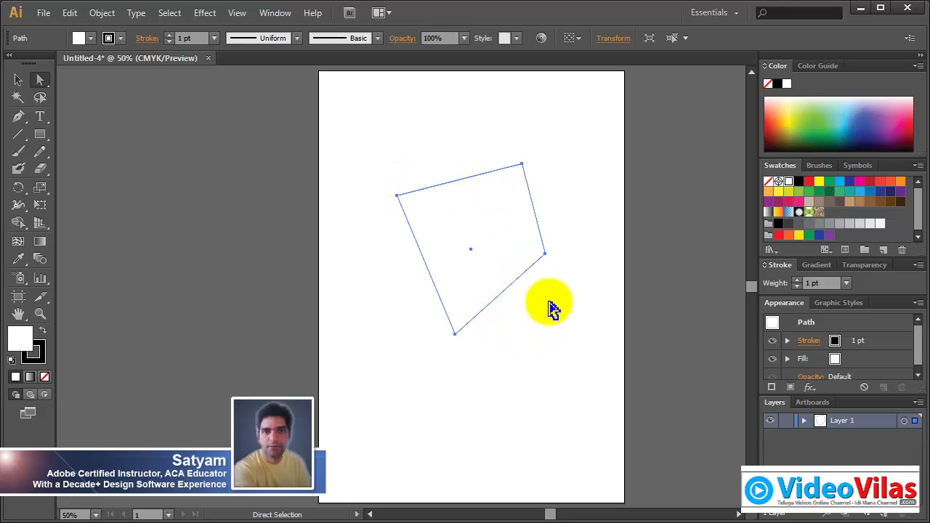
{"action": "left_click", "coordinate": [44, 84]}
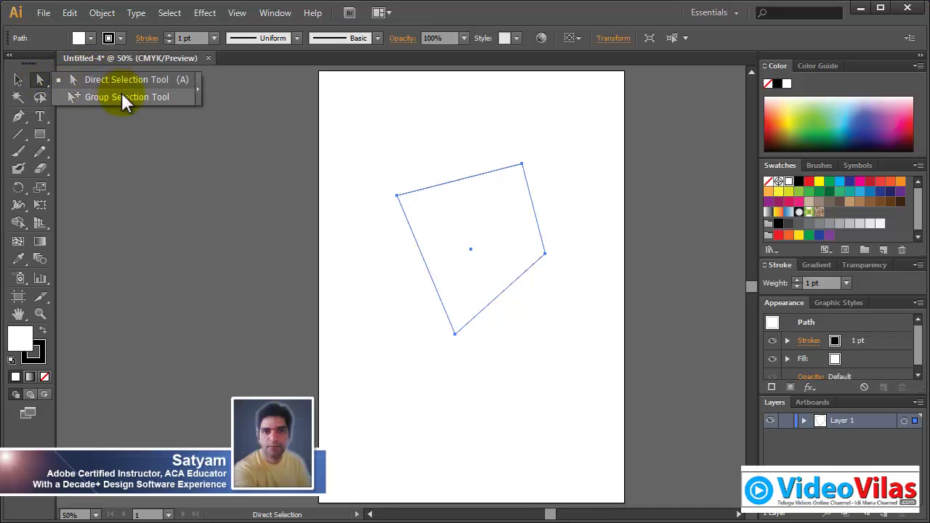
{"action": "left_click_drag", "start_coordinate": [122, 98], "coordinate": [19, 85]}
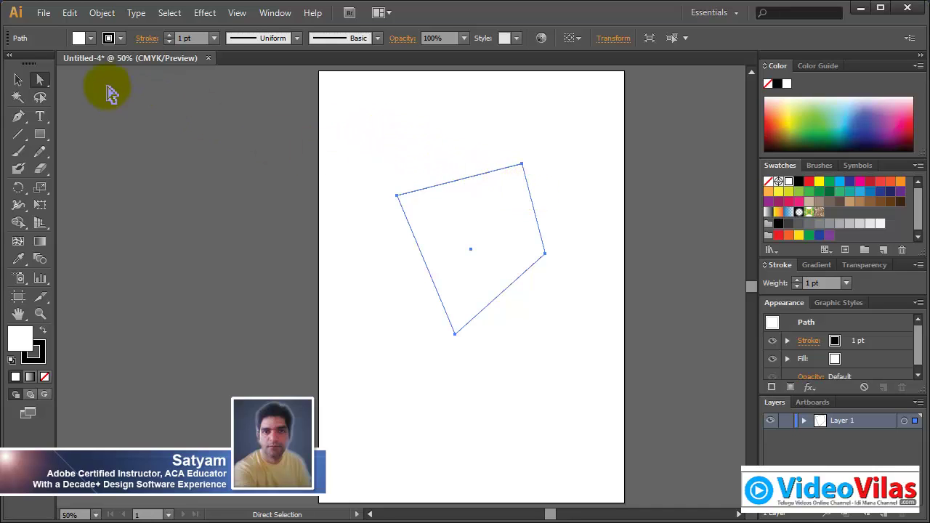
Step: Move the whole shape toward the artboard's lower left with the Selection tool and delete it
{"action": "left_click", "coordinate": [19, 85]}
{"action": "left_click", "coordinate": [436, 138]}
{"action": "left_click_drag", "start_coordinate": [489, 209], "coordinate": [449, 301]}
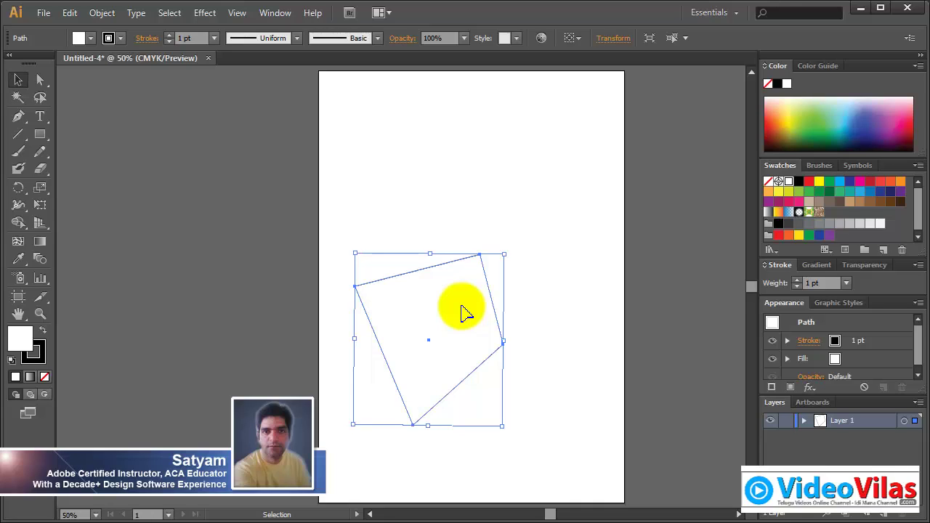
{"action": "key", "text": "Delete"}
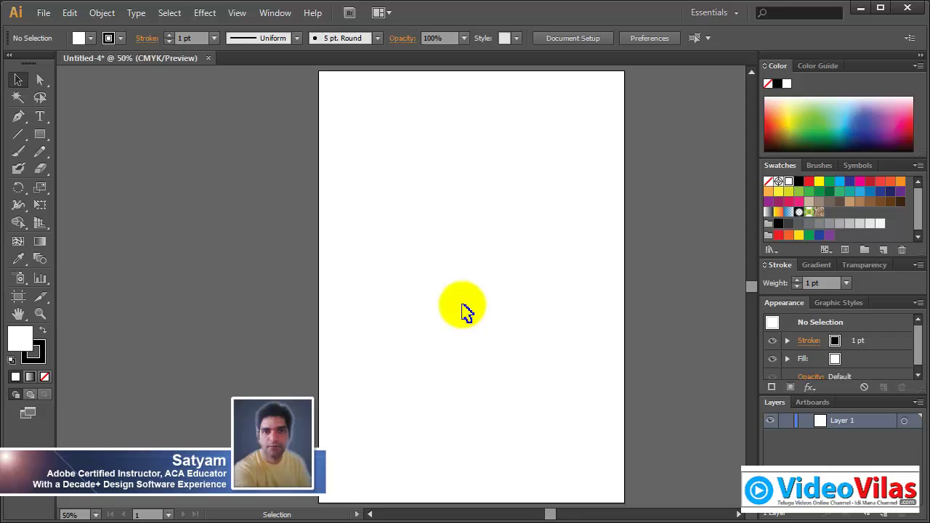
Step: Draw four separate rectangles in a loose two-by-two arrangement on the upper half of the artboard with the Rectangle tool
{"action": "left_click", "coordinate": [40, 135]}
{"action": "mouse_move", "coordinate": [401, 148]}
{"action": "left_mouse_down"}
{"action": "mouse_move", "coordinate": [453, 195]}
{"action": "mouse_move", "coordinate": [517, 228]}
{"action": "left_mouse_up"}
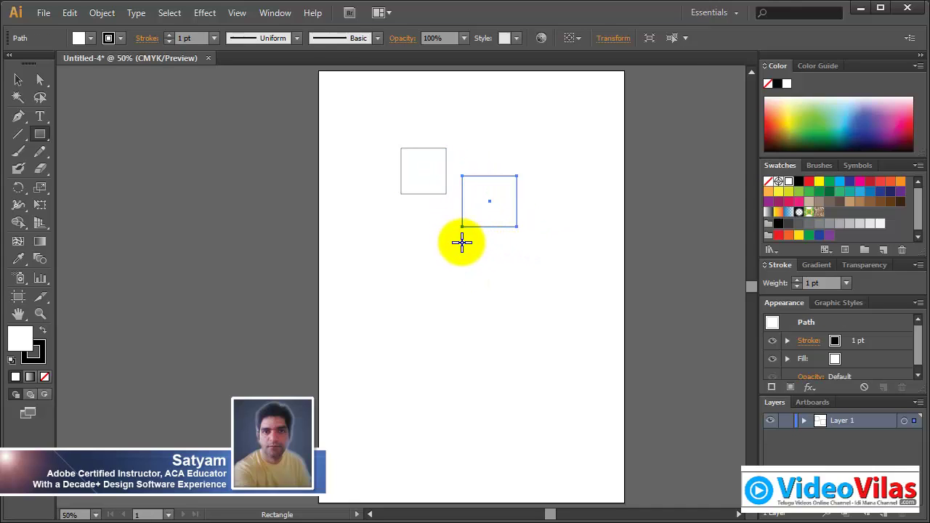
{"action": "left_click_drag", "start_coordinate": [456, 236], "coordinate": [517, 290]}
{"action": "left_click_drag", "start_coordinate": [401, 212], "coordinate": [447, 260]}
Step: Move all four rectangles together right and down with the Selection tool, and select only the lower-right rectangle
{"action": "left_click", "coordinate": [20, 82]}
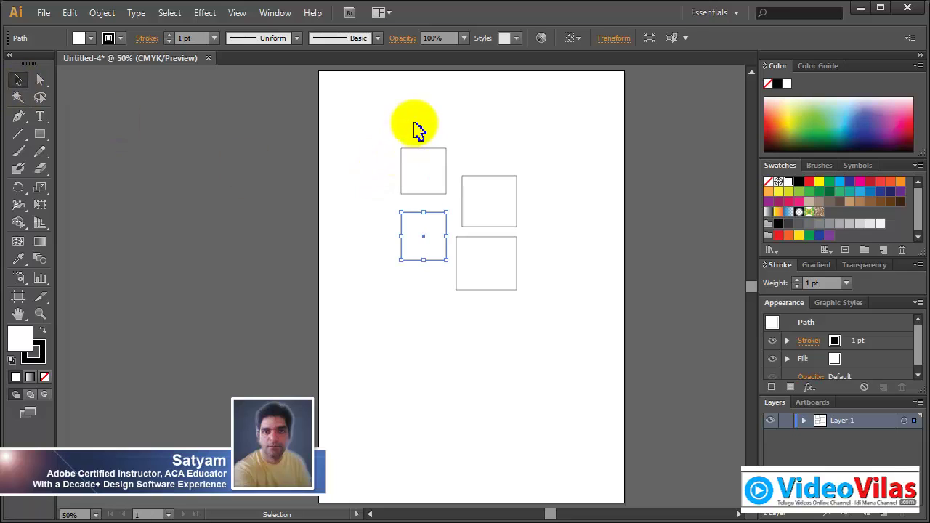
{"action": "left_click_drag", "start_coordinate": [376, 113], "coordinate": [552, 327]}
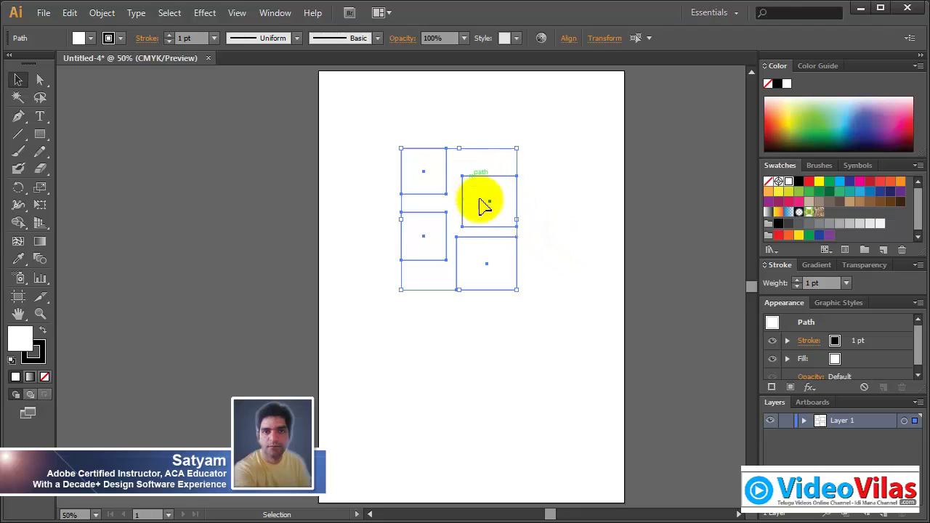
{"action": "left_click_drag", "start_coordinate": [472, 188], "coordinate": [508, 233]}
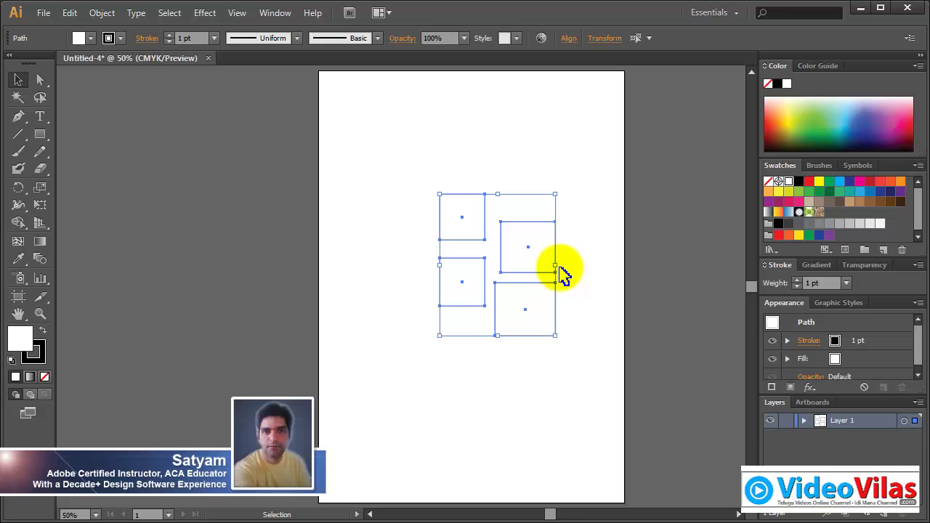
{"action": "left_click", "coordinate": [563, 257]}
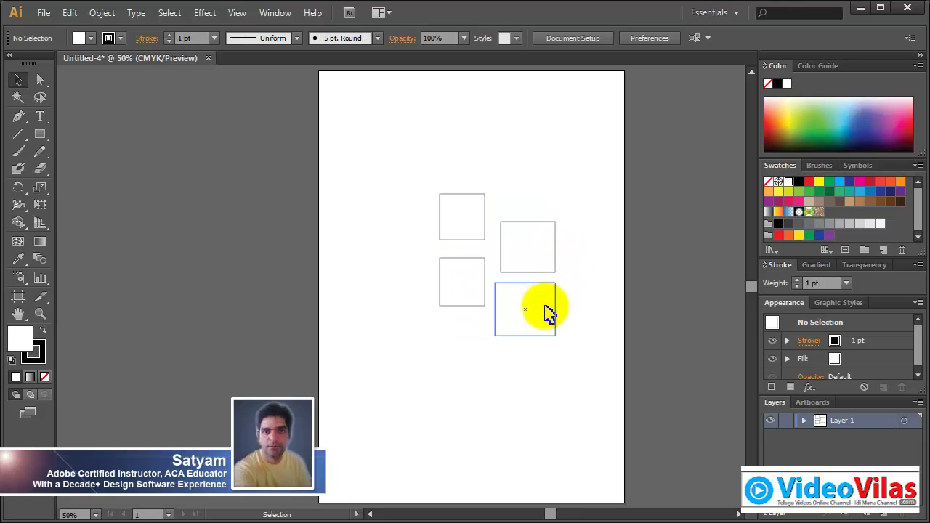
{"action": "mouse_move", "coordinate": [545, 307]}
{"action": "left_mouse_down"}
{"action": "mouse_move", "coordinate": [546, 328]}
{"action": "mouse_move", "coordinate": [539, 301]}
{"action": "left_mouse_up"}
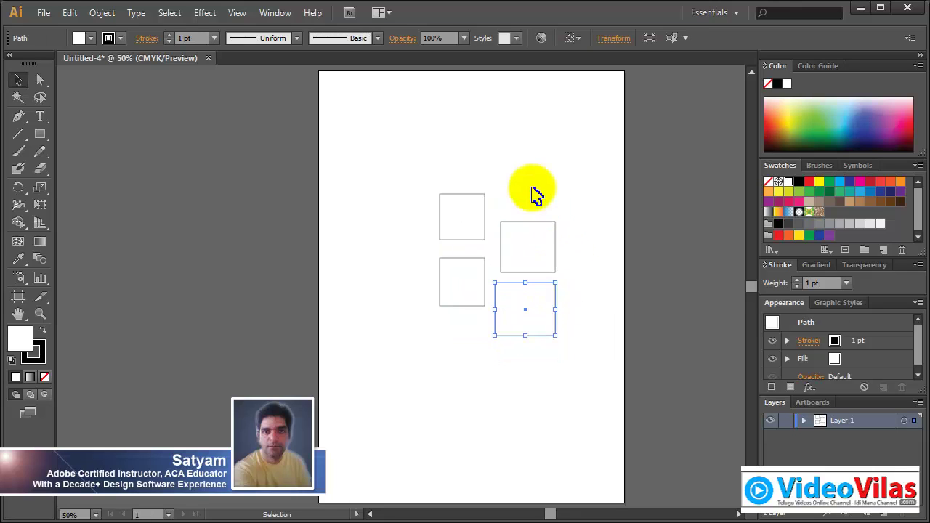
Step: Group the four rectangles, deselect them, and select the whole group through its upper-left rectangle
{"action": "left_click_drag", "start_coordinate": [414, 144], "coordinate": [582, 353]}
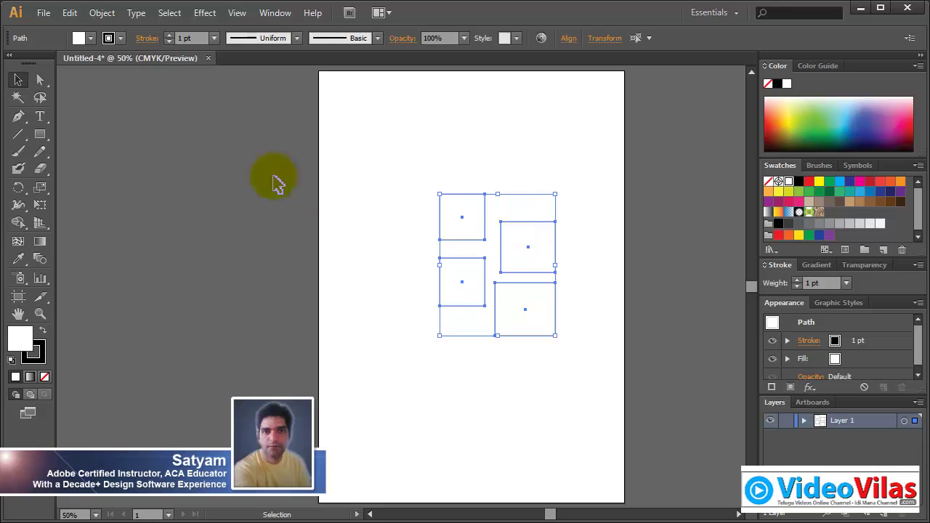
{"action": "left_click", "coordinate": [99, 13]}
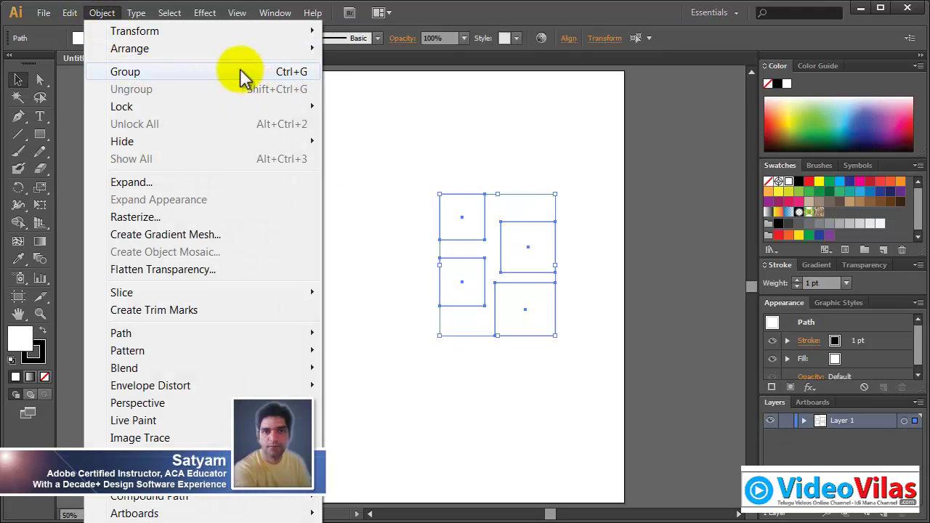
{"action": "left_click", "coordinate": [138, 72]}
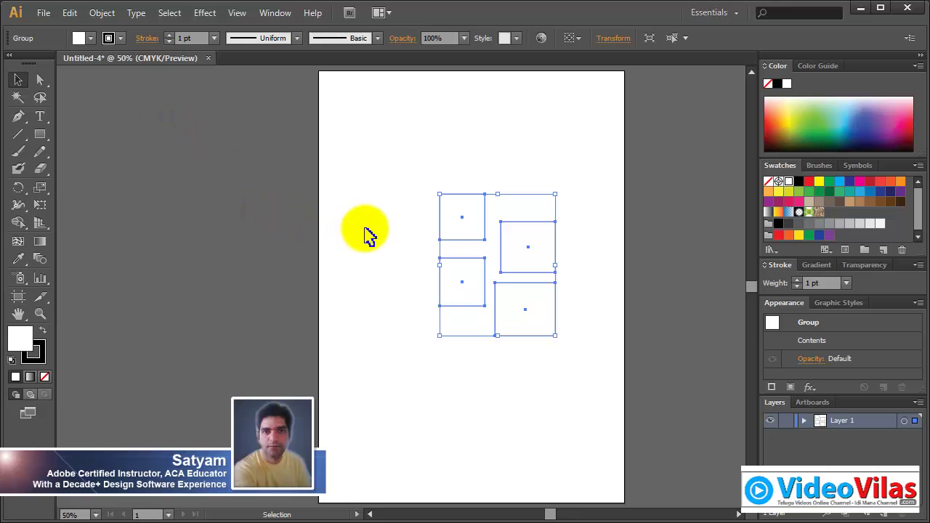
{"action": "left_click", "coordinate": [419, 163]}
{"action": "left_click", "coordinate": [461, 210]}
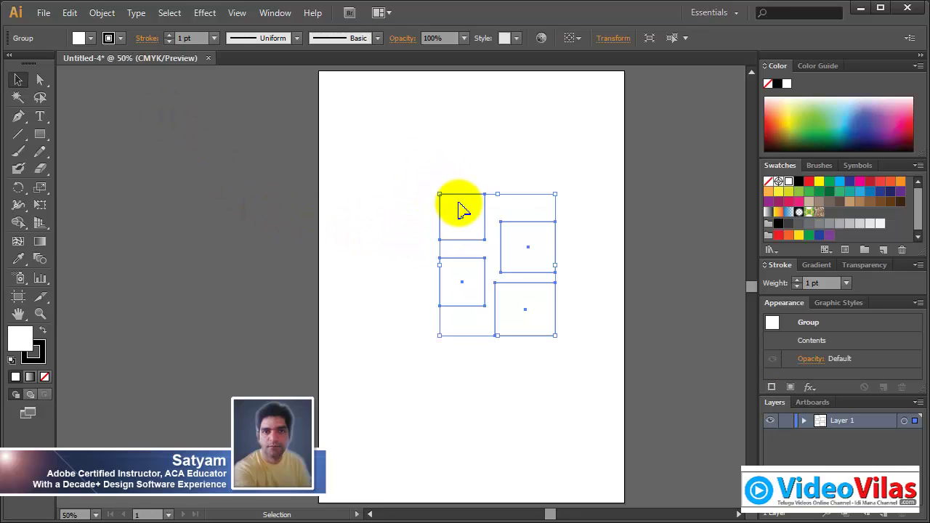
{"action": "left_click", "coordinate": [346, 141]}
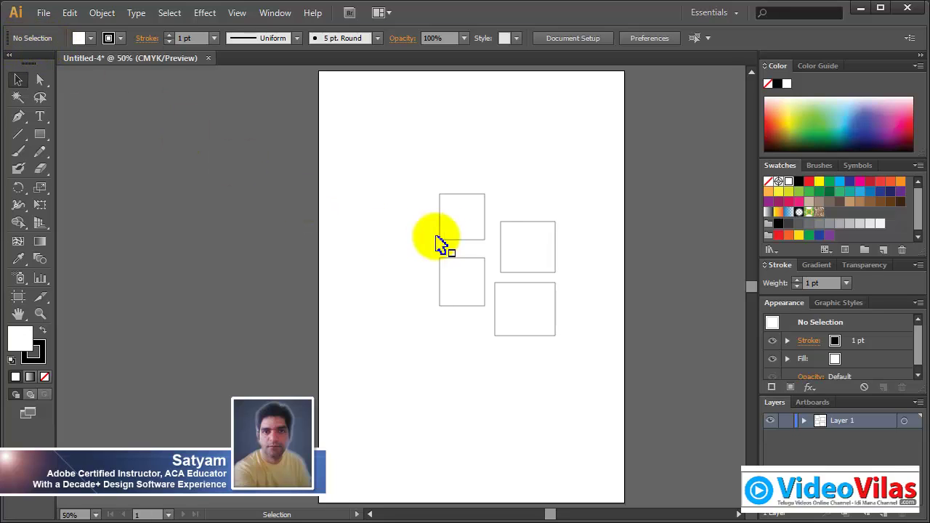
{"action": "left_click", "coordinate": [465, 223]}
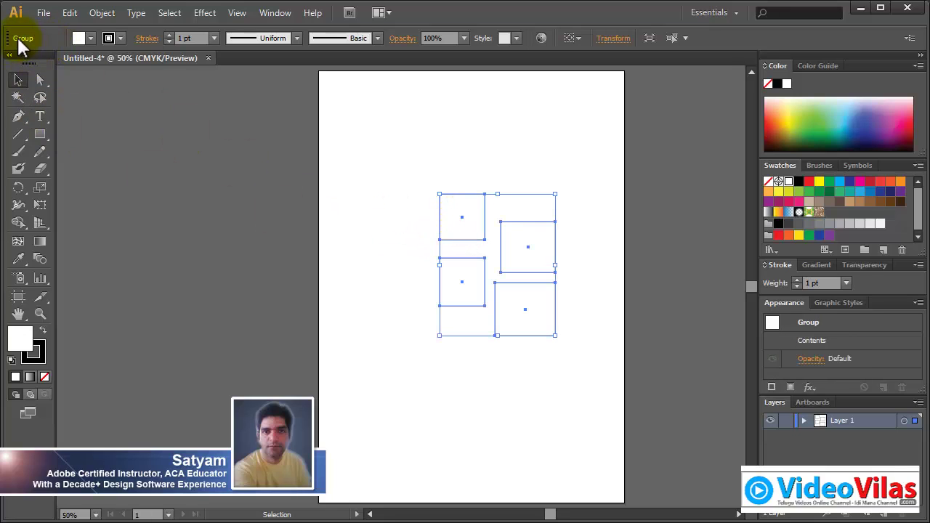
Step: Ungroup the four rectangles and select each one individually with the Selection tool
{"action": "left_click", "coordinate": [102, 12]}
{"action": "left_click", "coordinate": [156, 89]}
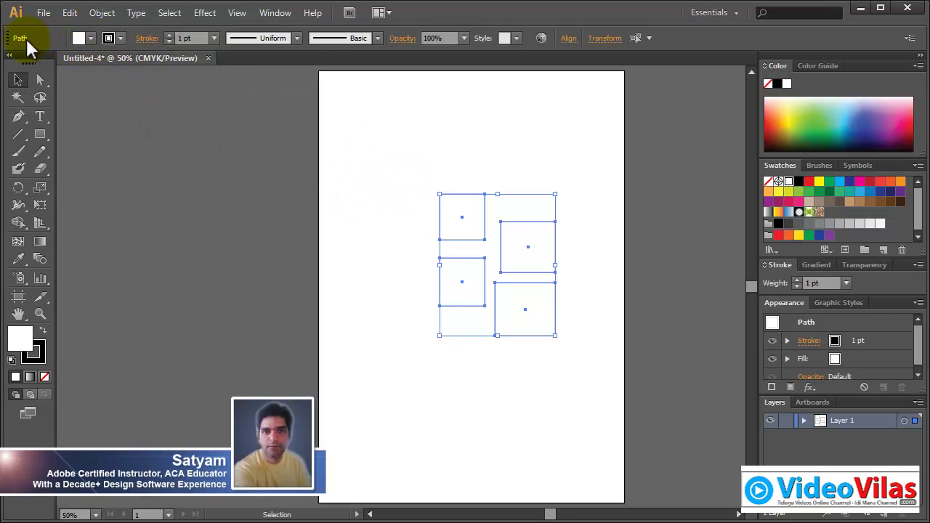
{"action": "left_click", "coordinate": [482, 156]}
{"action": "left_click", "coordinate": [480, 210]}
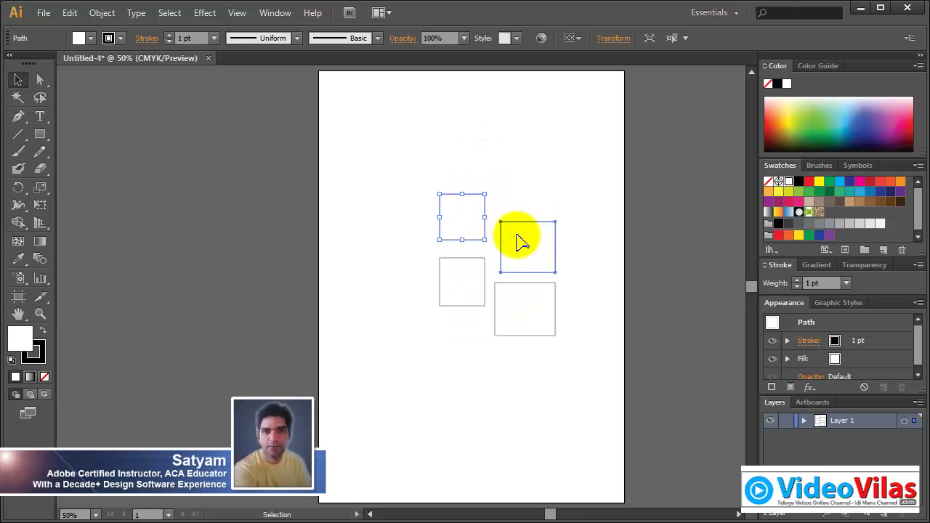
{"action": "left_click", "coordinate": [519, 242]}
{"action": "left_click", "coordinate": [529, 297]}
{"action": "left_click", "coordinate": [469, 269]}
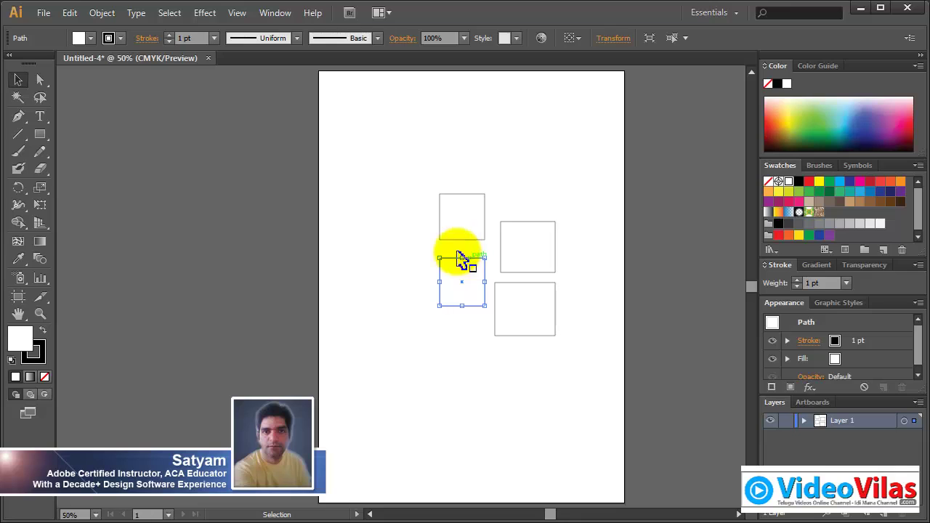
{"action": "left_click", "coordinate": [465, 215]}
{"action": "left_click", "coordinate": [513, 260]}
{"action": "left_click", "coordinate": [519, 303]}
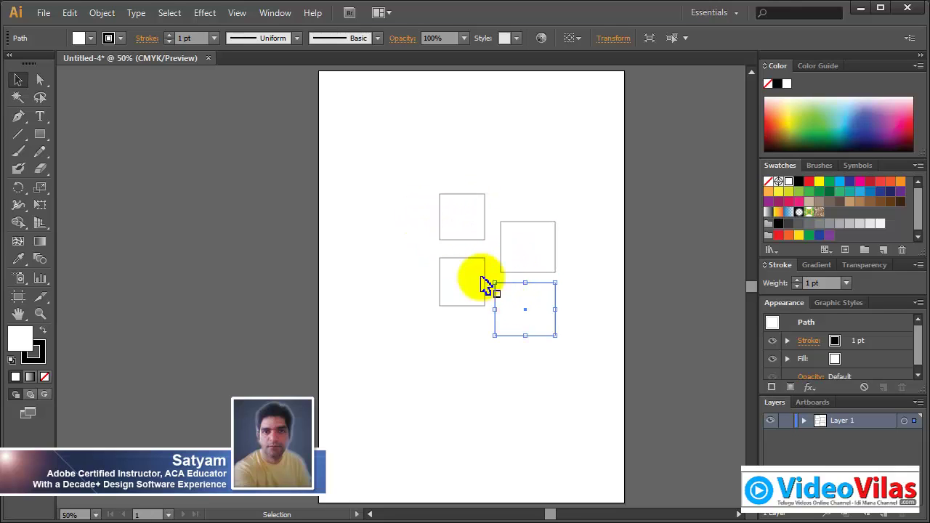
{"action": "left_click", "coordinate": [476, 265]}
Step: Select all four separate rectangles, group them again and clear the selection
{"action": "left_click_drag", "start_coordinate": [425, 168], "coordinate": [596, 383]}
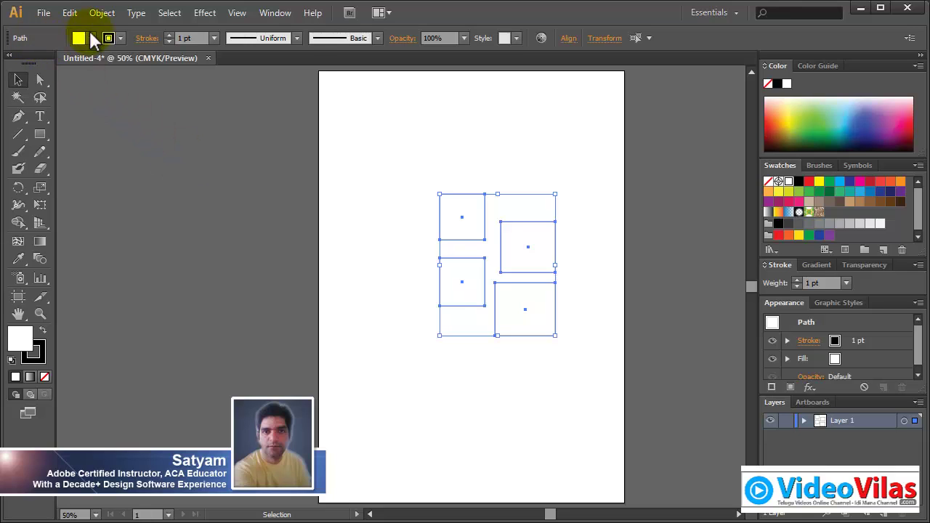
{"action": "left_click", "coordinate": [103, 14]}
{"action": "left_click", "coordinate": [120, 72]}
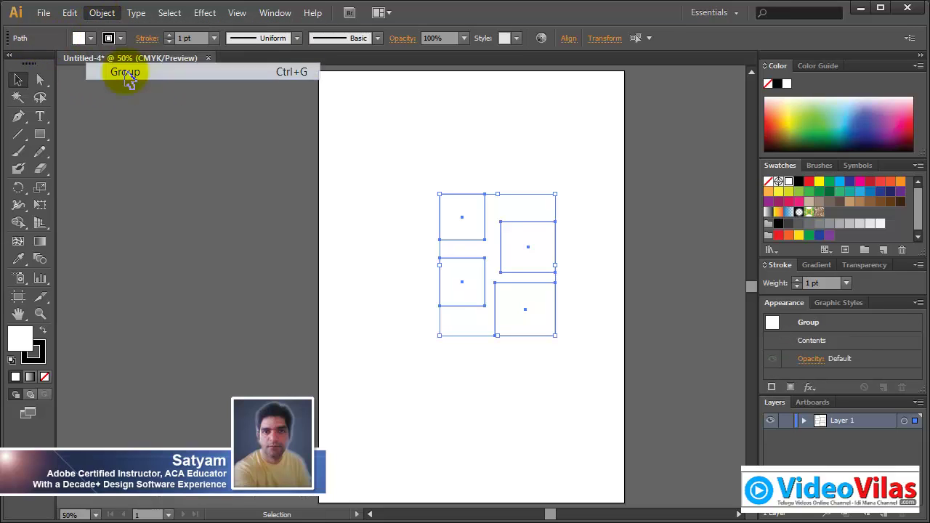
{"action": "left_click", "coordinate": [369, 198]}
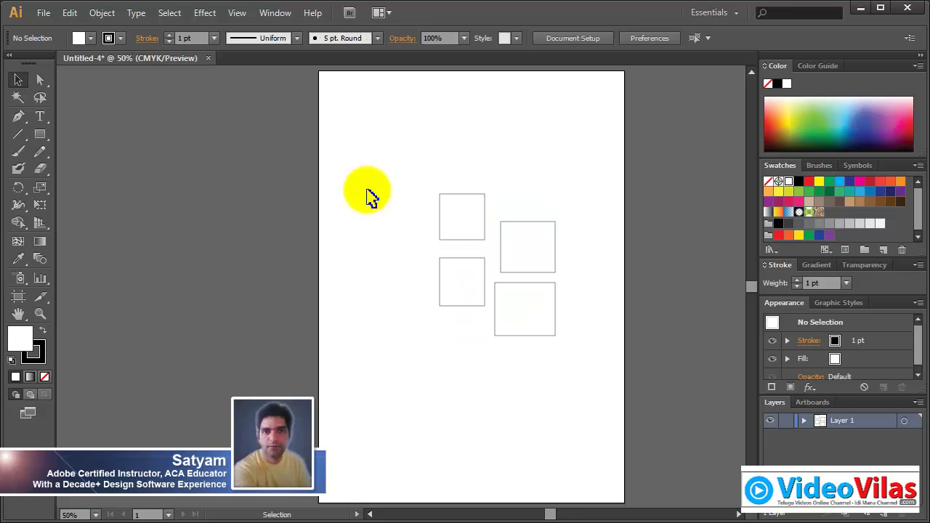
Step: Move the whole group slightly left and up on the artboard with the Selection tool and leave it selected
{"action": "left_click", "coordinate": [550, 331]}
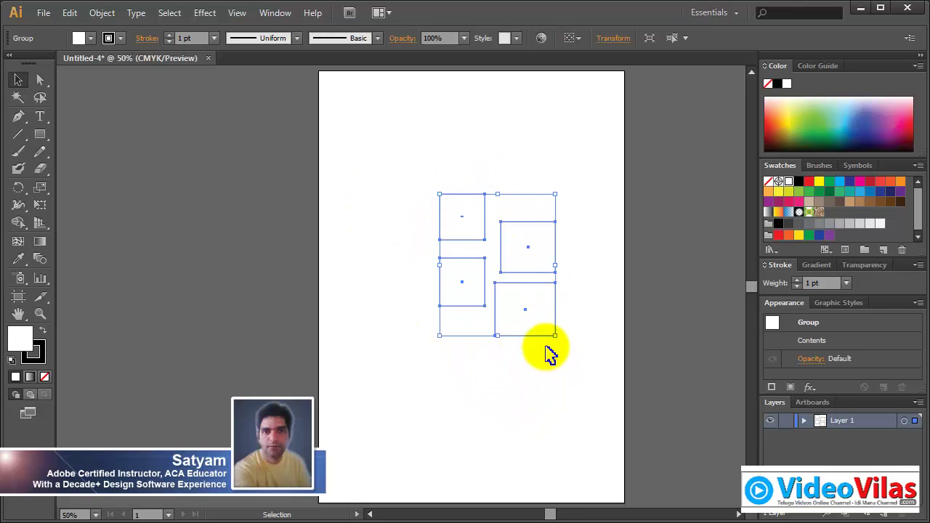
{"action": "left_click_drag", "start_coordinate": [544, 340], "coordinate": [521, 311]}
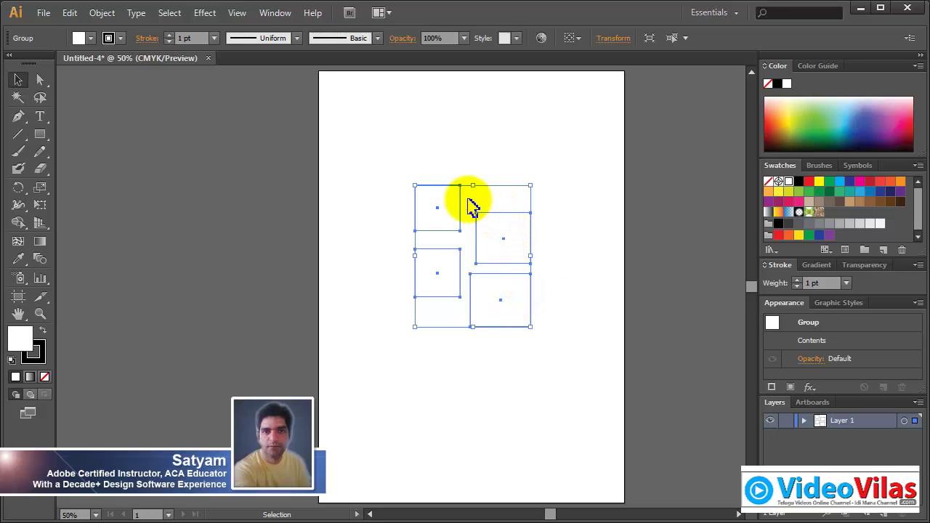
{"action": "mouse_move", "coordinate": [456, 202]}
{"action": "left_mouse_down"}
{"action": "mouse_move", "coordinate": [436, 239]}
{"action": "mouse_move", "coordinate": [426, 183]}
{"action": "mouse_move", "coordinate": [459, 188]}
{"action": "left_mouse_up"}
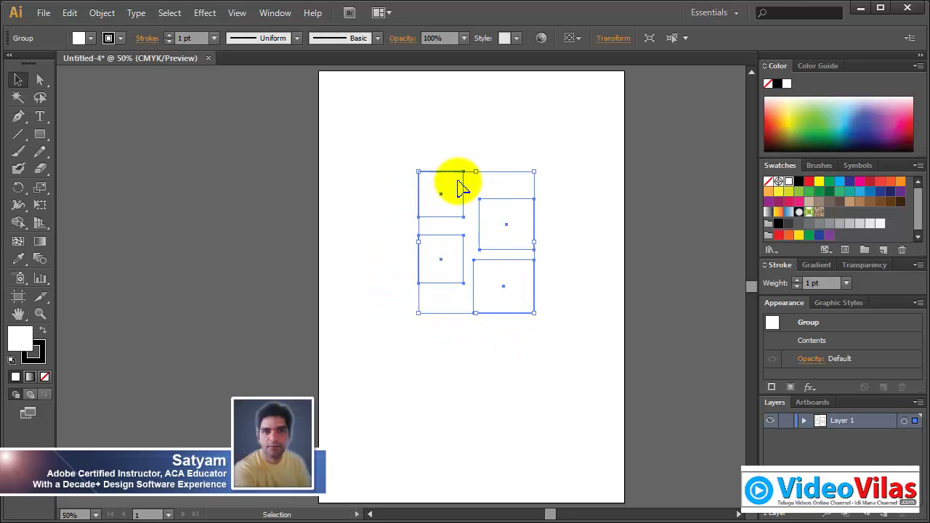
{"action": "left_click", "coordinate": [378, 228]}
{"action": "left_click", "coordinate": [436, 197]}
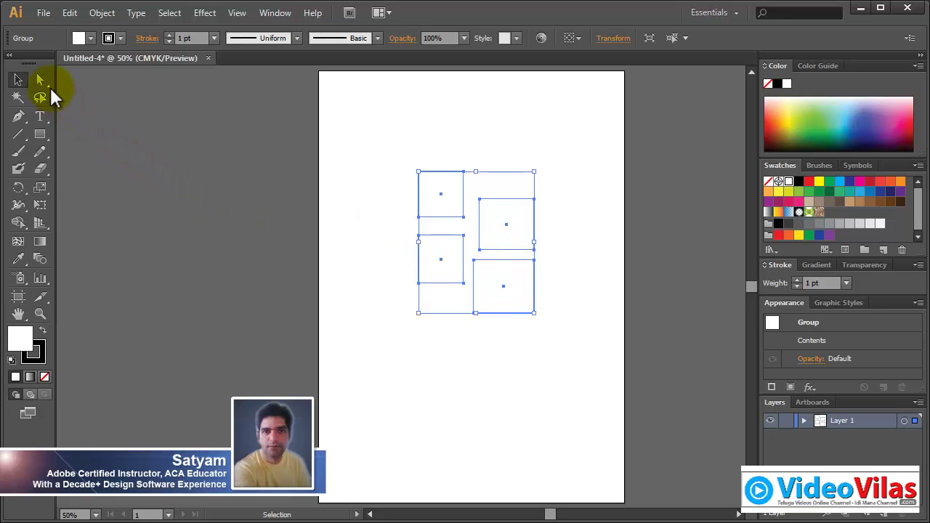
Step: Select the two left-hand rectangles inside the group with the Group Selection tool and move them slightly right and down
{"action": "left_click_drag", "start_coordinate": [44, 82], "coordinate": [79, 96]}
{"action": "left_click", "coordinate": [348, 143]}
{"action": "left_click", "coordinate": [448, 172]}
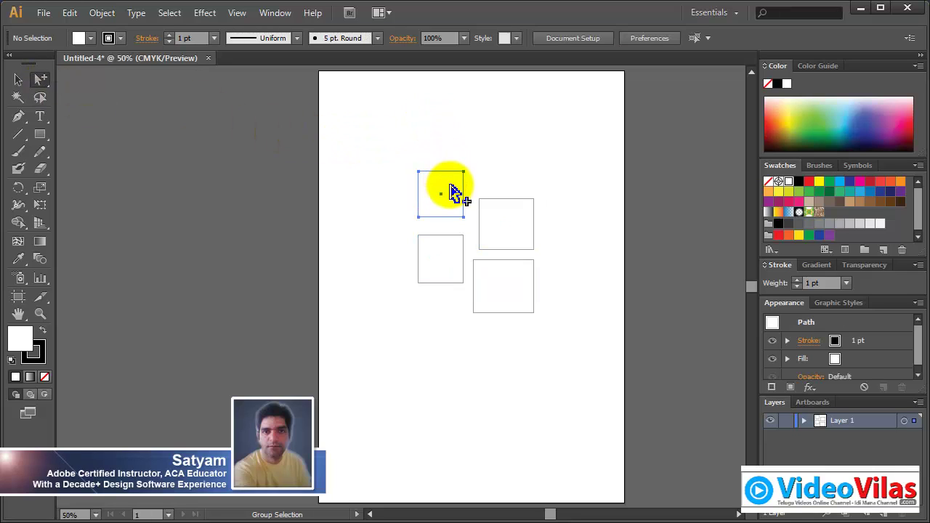
{"action": "left_click_drag", "start_coordinate": [395, 149], "coordinate": [469, 308]}
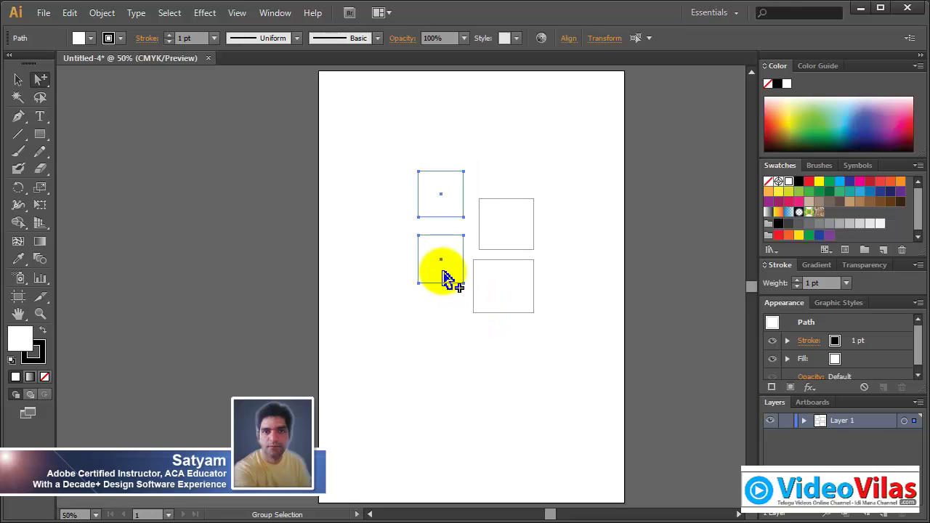
{"action": "left_click_drag", "start_coordinate": [452, 277], "coordinate": [469, 297]}
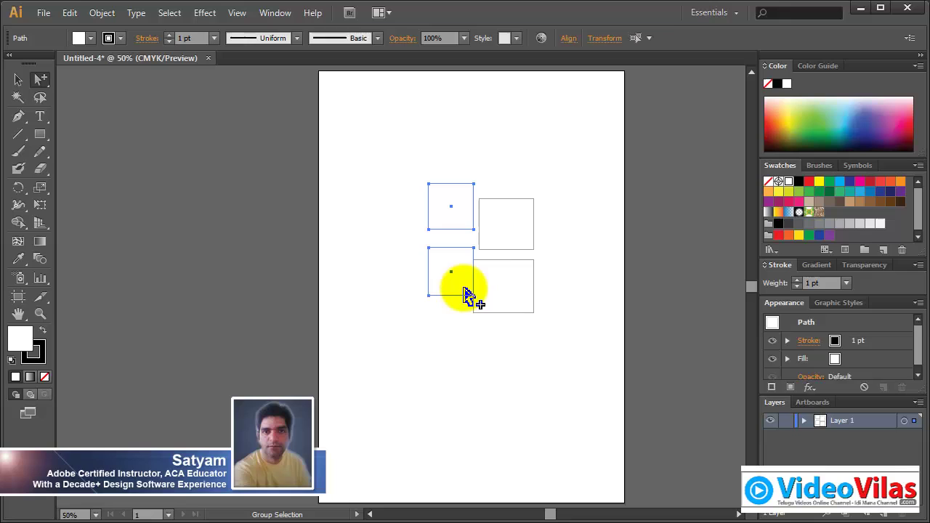
Step: Shift the group's upper-right rectangle slightly left and nudge the lower-right rectangle slightly down with the Group Selection tool
{"action": "left_click", "coordinate": [574, 214]}
{"action": "left_click_drag", "start_coordinate": [522, 228], "coordinate": [518, 228]}
{"action": "left_click", "coordinate": [560, 266]}
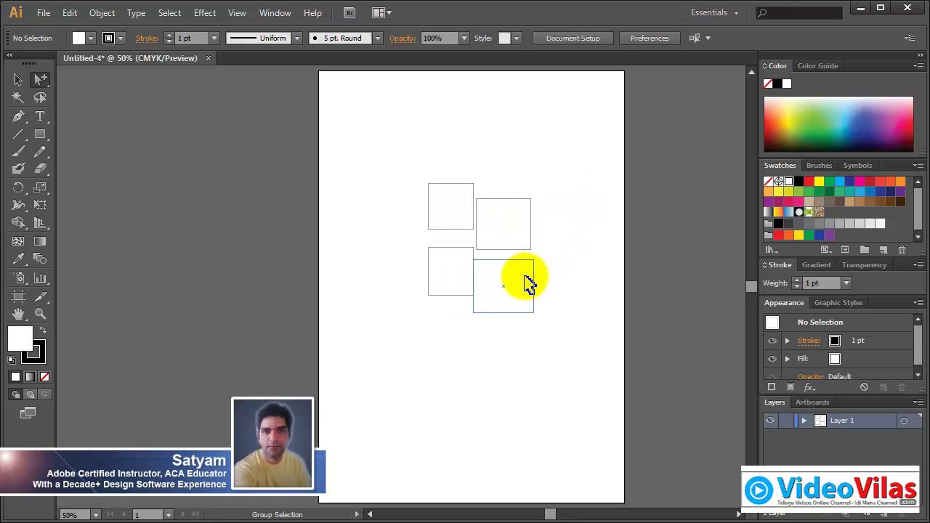
{"action": "left_click_drag", "start_coordinate": [531, 284], "coordinate": [529, 286]}
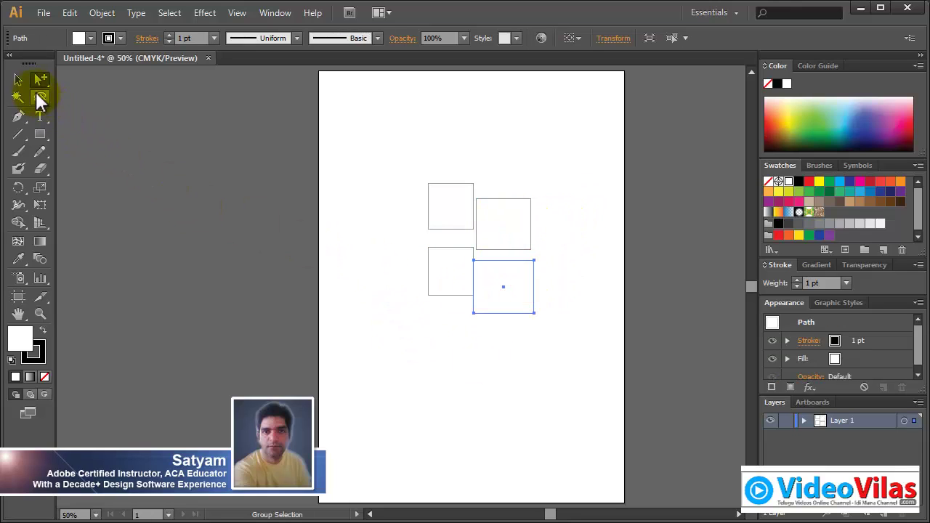
Step: Select everything with the Selection tool active, apply Group again, and move the whole group down and slightly left
{"action": "left_click", "coordinate": [382, 141]}
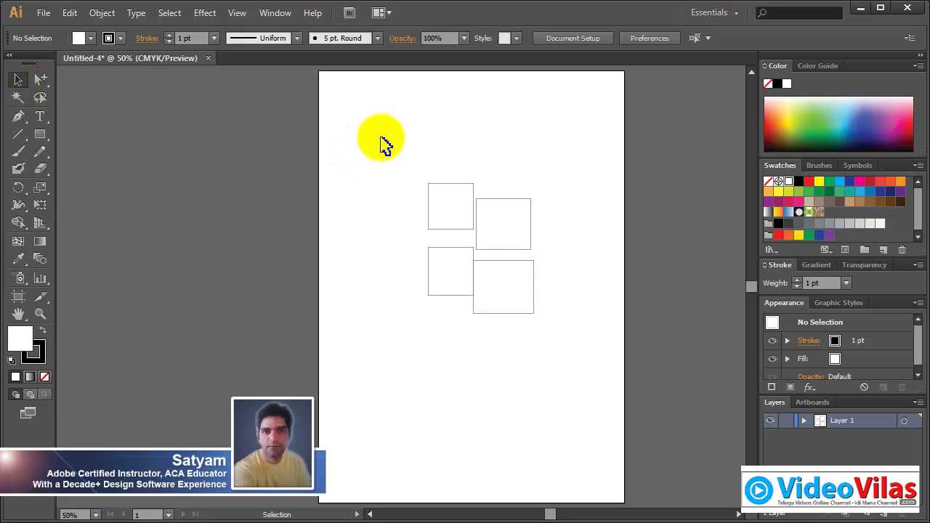
{"action": "key", "text": "ctrl+a"}
{"action": "key", "text": "ctrl+g"}
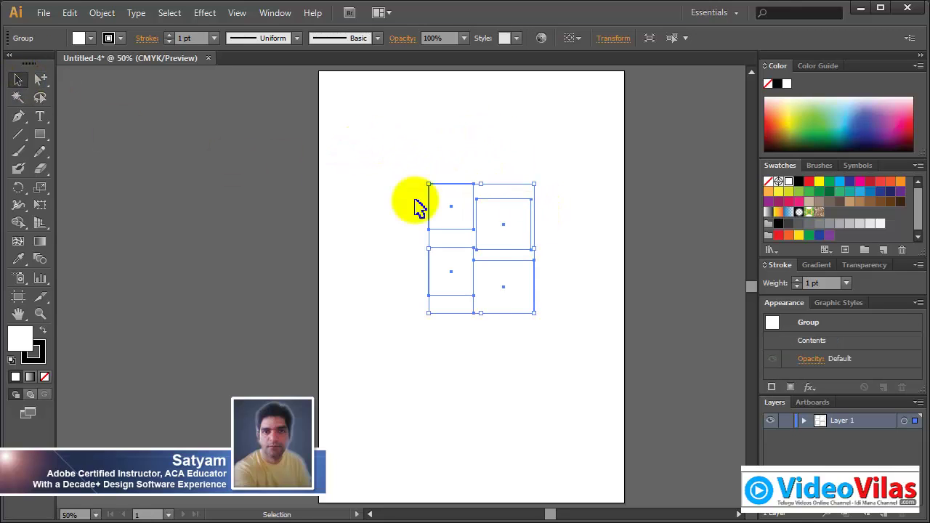
{"action": "left_click_drag", "start_coordinate": [505, 229], "coordinate": [516, 251]}
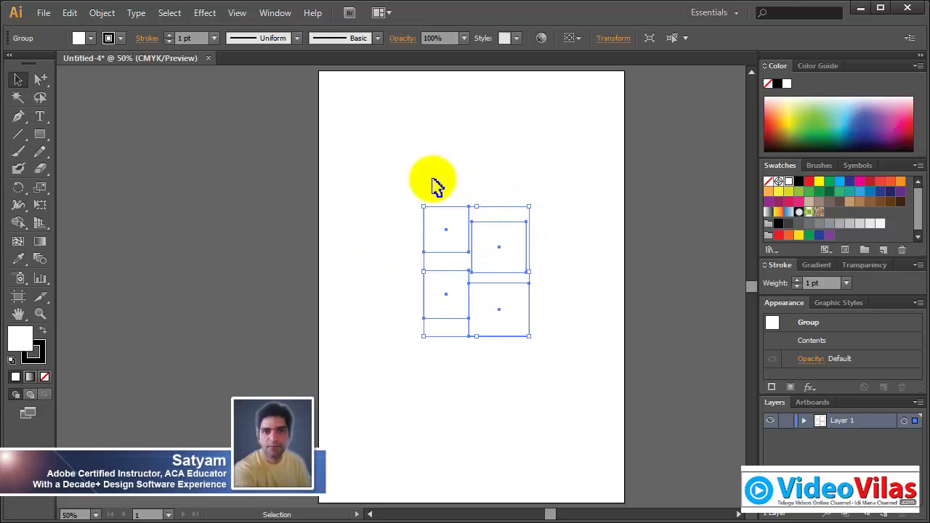
Step: Move the upper-right and lower-right rectangles individually slightly right and down within the group using the Group Selection tool
{"action": "left_click_drag", "start_coordinate": [39, 80], "coordinate": [72, 95]}
{"action": "left_click", "coordinate": [462, 175]}
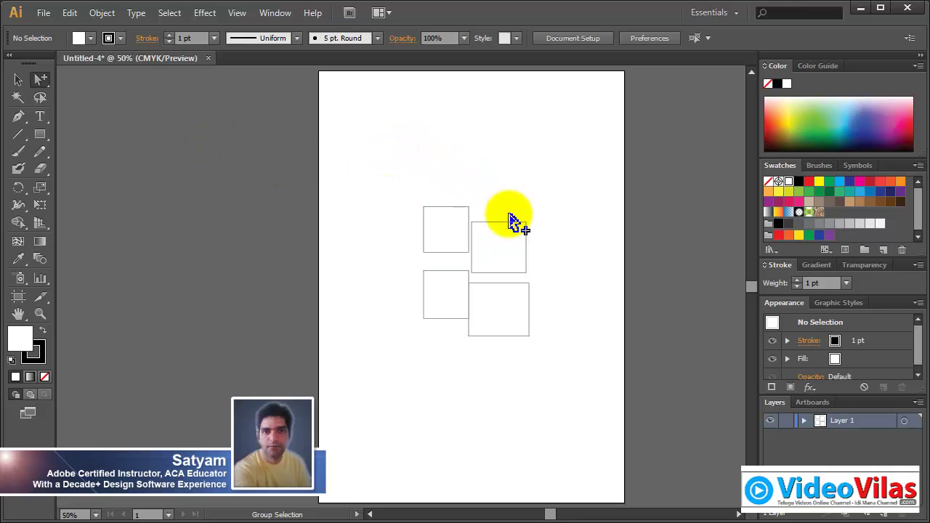
{"action": "left_click", "coordinate": [518, 247]}
{"action": "mouse_move", "coordinate": [518, 249]}
{"action": "left_mouse_down"}
{"action": "mouse_move", "coordinate": [529, 234]}
{"action": "mouse_move", "coordinate": [525, 255]}
{"action": "left_mouse_up"}
{"action": "mouse_move", "coordinate": [504, 307]}
{"action": "left_mouse_down"}
{"action": "mouse_move", "coordinate": [519, 326]}
{"action": "mouse_move", "coordinate": [512, 317]}
{"action": "left_mouse_up"}
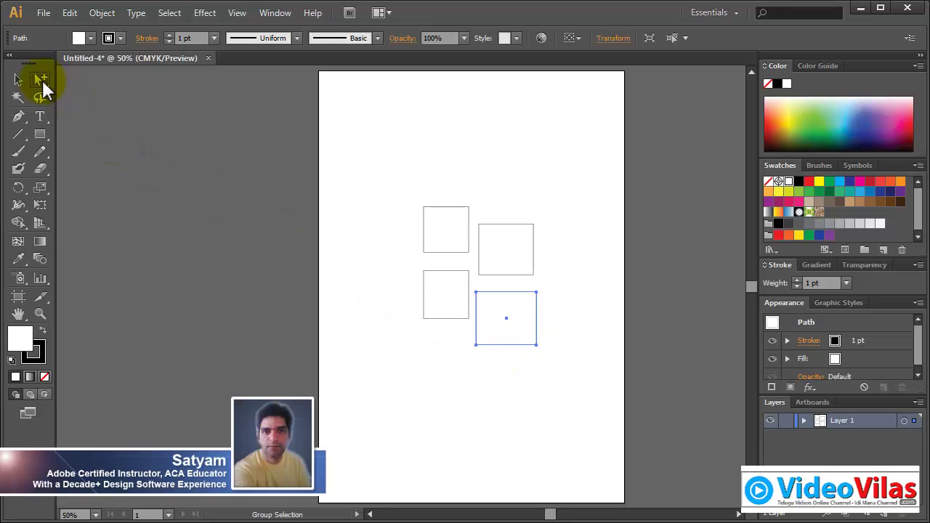
Step: Switch back to the Selection tool and select the entire group through its upper-left rectangle
{"action": "left_click", "coordinate": [42, 79]}
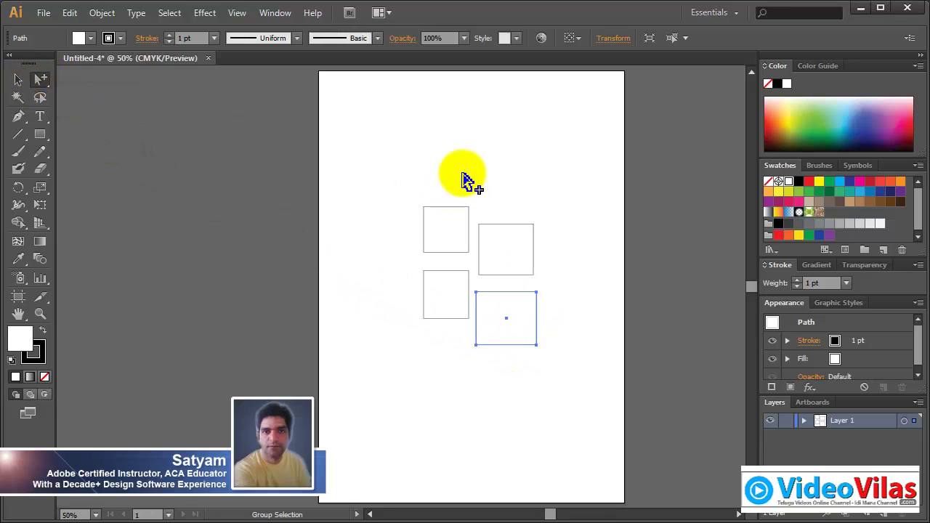
{"action": "left_click", "coordinate": [18, 80]}
{"action": "left_click", "coordinate": [440, 231]}
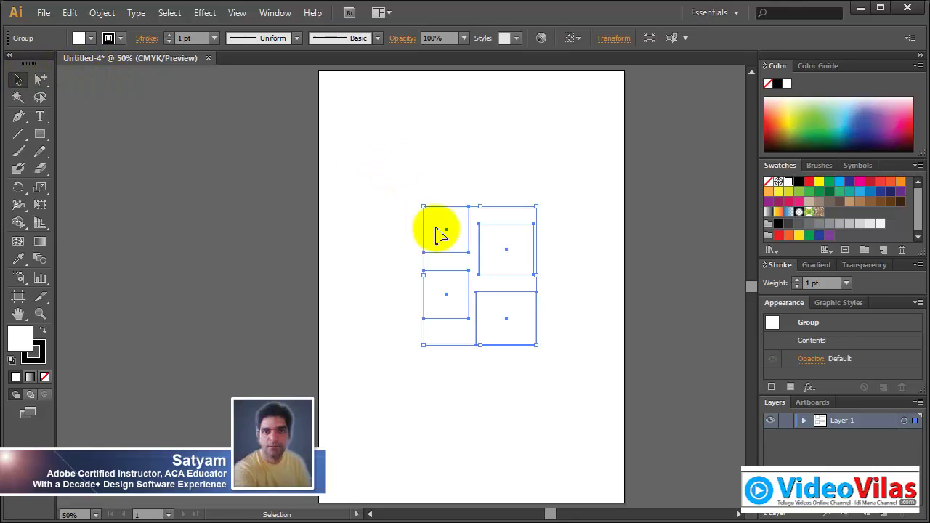
Step: Select the upper-left, lower-left and upper-right rectangles of the group one at a time with the Direct Selection tool, and clear the selection
{"action": "left_click", "coordinate": [41, 80]}
{"action": "left_click", "coordinate": [69, 80]}
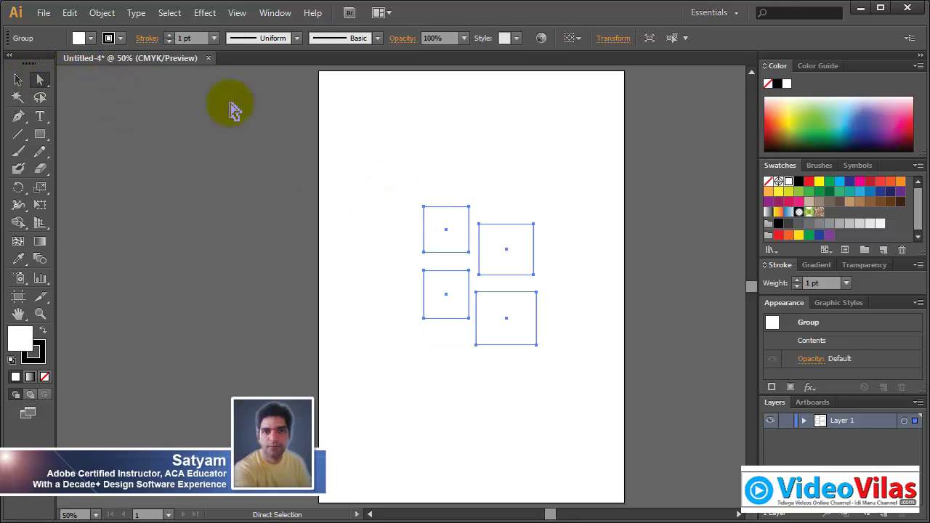
{"action": "left_click", "coordinate": [440, 138]}
{"action": "left_click", "coordinate": [463, 223]}
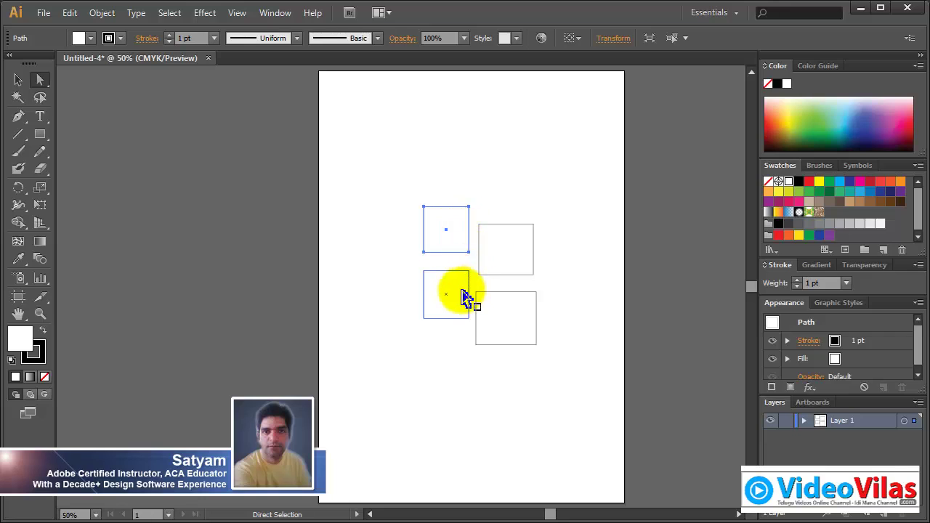
{"action": "left_click", "coordinate": [466, 297]}
{"action": "left_click", "coordinate": [517, 247]}
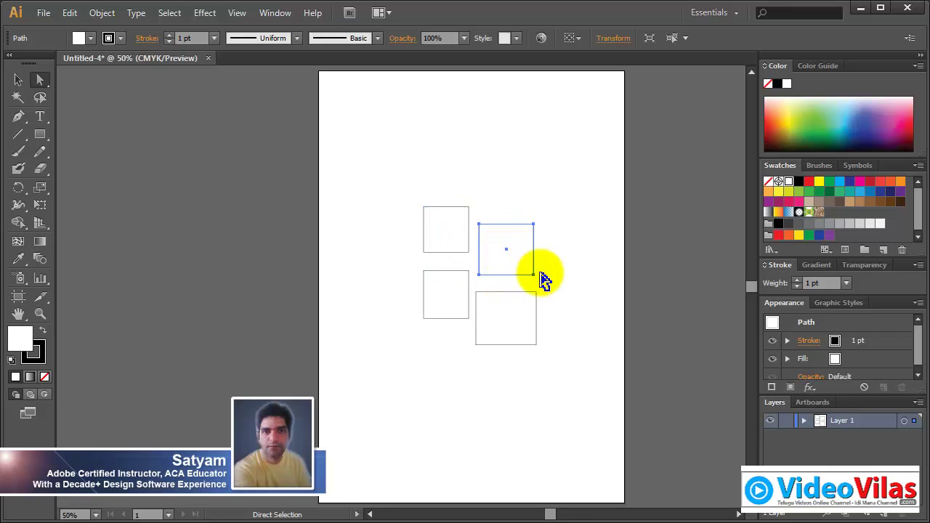
{"action": "left_click", "coordinate": [569, 229]}
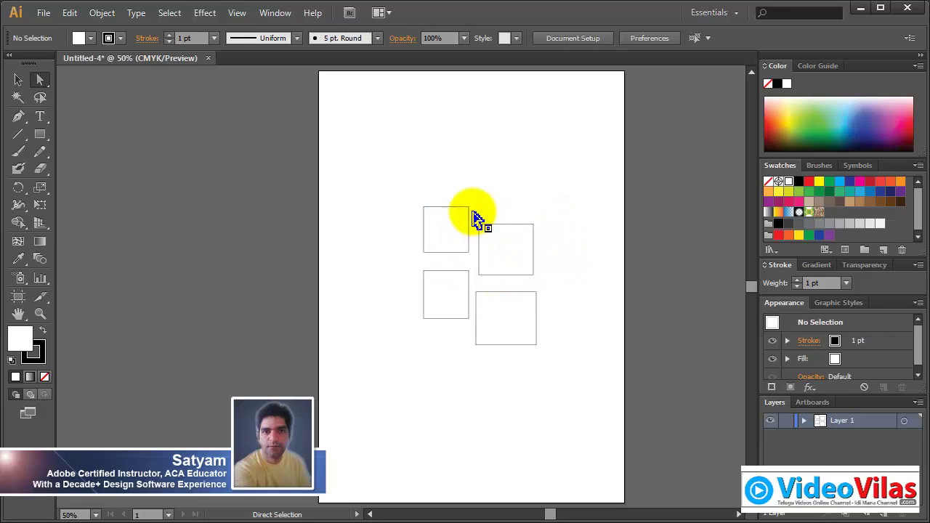
Step: Select the inner corner points of all four rectangles and shift them up and right, and move the upper-left shape slightly down
{"action": "left_click_drag", "start_coordinate": [447, 183], "coordinate": [505, 321]}
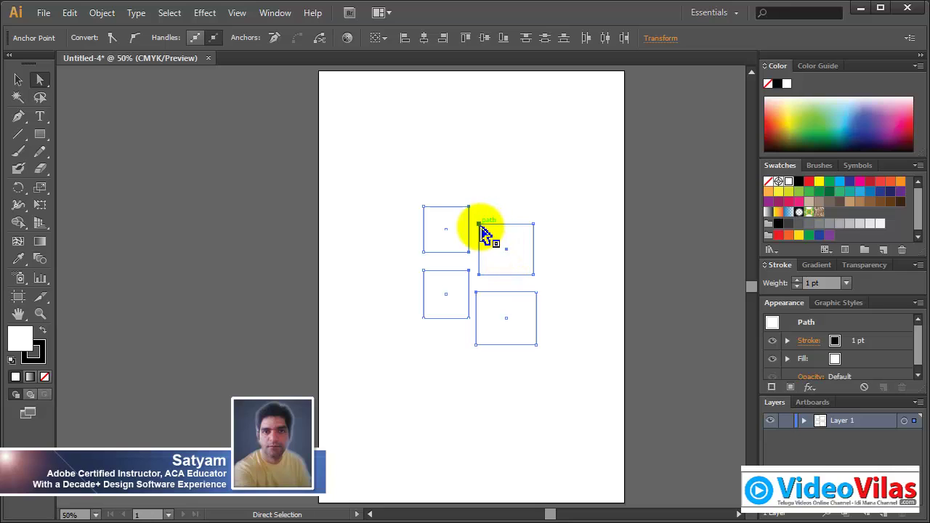
{"action": "mouse_move", "coordinate": [478, 225]}
{"action": "left_mouse_down"}
{"action": "mouse_move", "coordinate": [497, 191]}
{"action": "mouse_move", "coordinate": [486, 158]}
{"action": "mouse_move", "coordinate": [441, 166]}
{"action": "mouse_move", "coordinate": [491, 212]}
{"action": "left_mouse_up"}
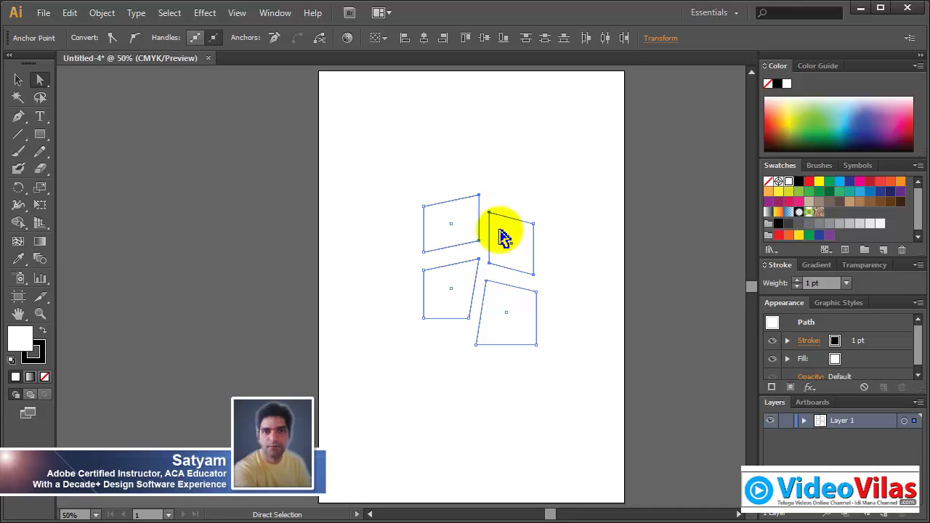
{"action": "mouse_move", "coordinate": [470, 231]}
{"action": "left_mouse_down"}
{"action": "mouse_move", "coordinate": [484, 259]}
{"action": "mouse_move", "coordinate": [475, 235]}
{"action": "mouse_move", "coordinate": [486, 230]}
{"action": "left_mouse_up"}
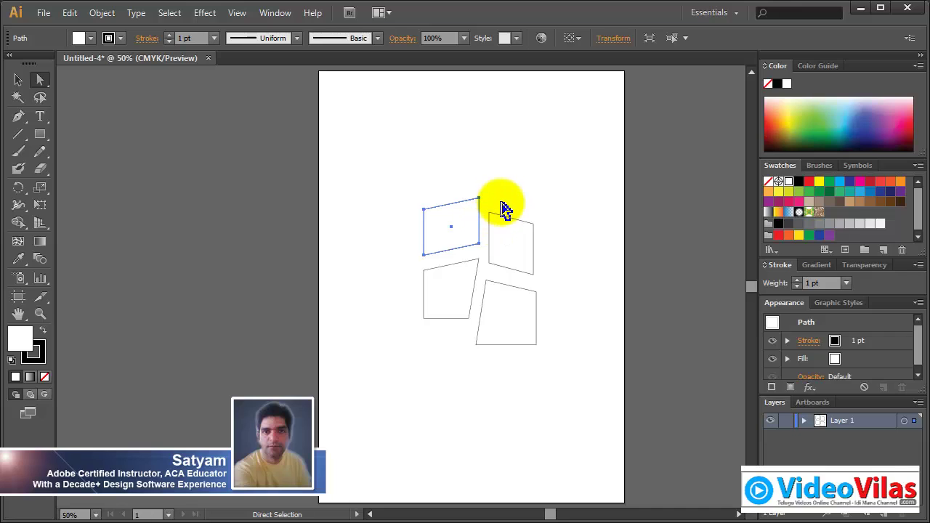
Step: Switch to the Group Selection tool and select the upper-left, lower-left, lower-right and upper-right shapes individually
{"action": "left_click", "coordinate": [38, 77]}
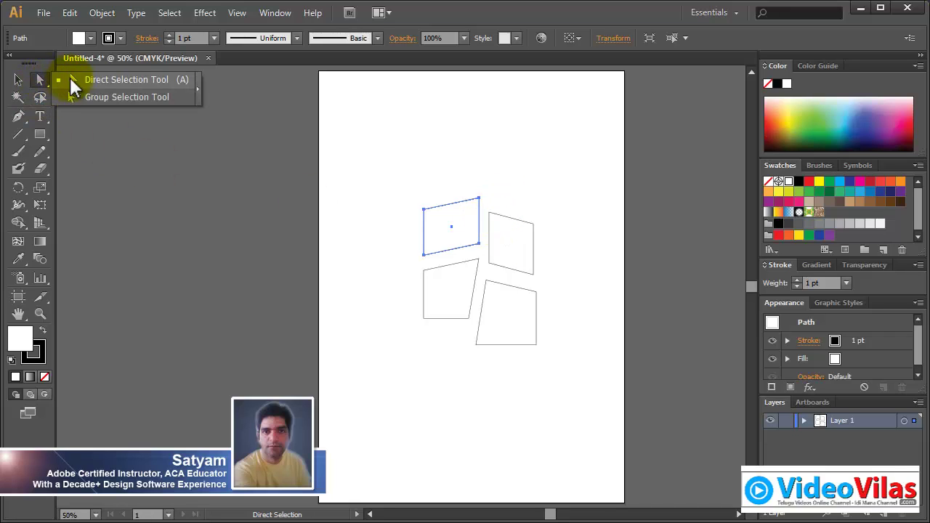
{"action": "left_click", "coordinate": [105, 95]}
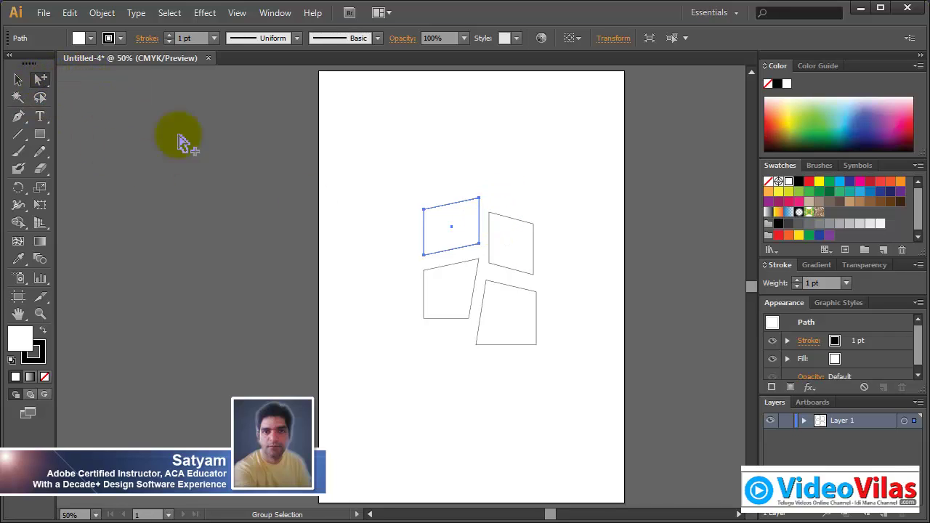
{"action": "left_click", "coordinate": [501, 177]}
{"action": "left_click", "coordinate": [475, 226]}
{"action": "left_click", "coordinate": [473, 283], "text": "shift"}
{"action": "left_click", "coordinate": [473, 283]}
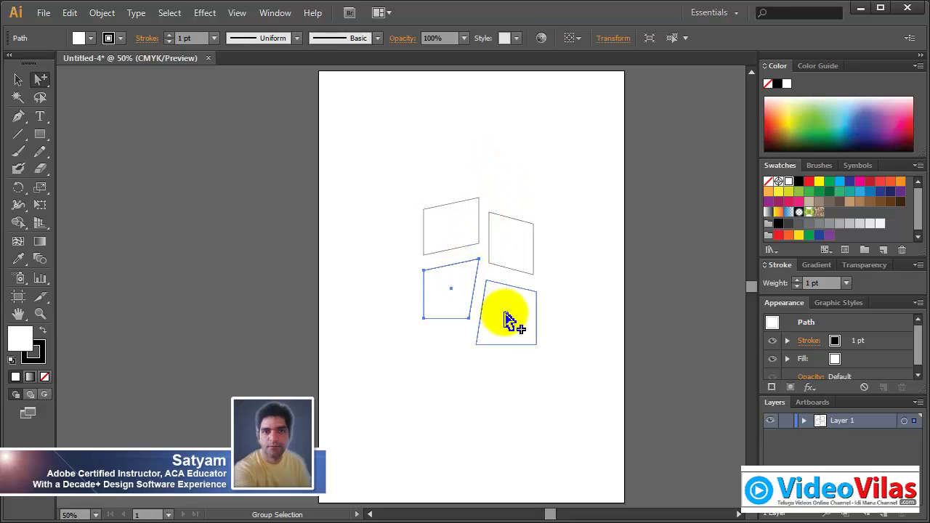
{"action": "left_click", "coordinate": [512, 312]}
{"action": "left_click", "coordinate": [526, 270]}
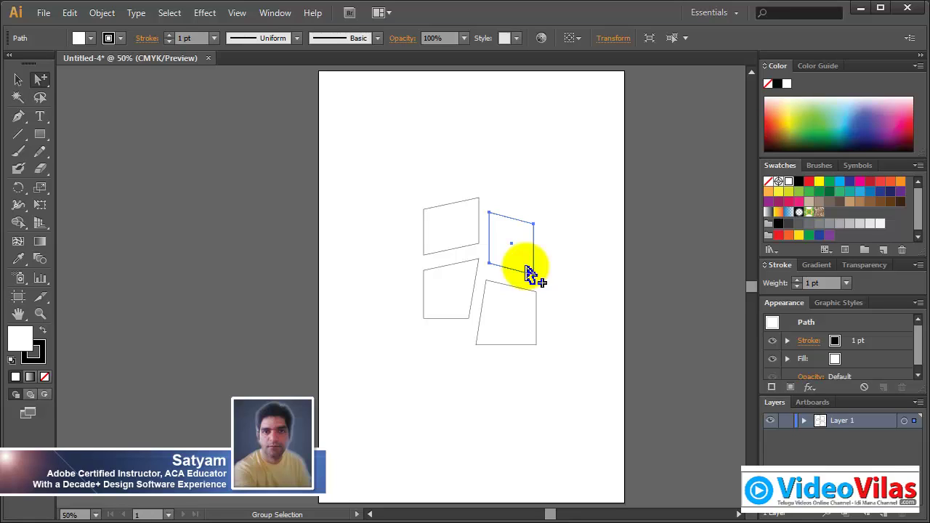
Step: Switch back to the Direct Selection tool
{"action": "left_click_drag", "start_coordinate": [40, 81], "coordinate": [91, 87]}
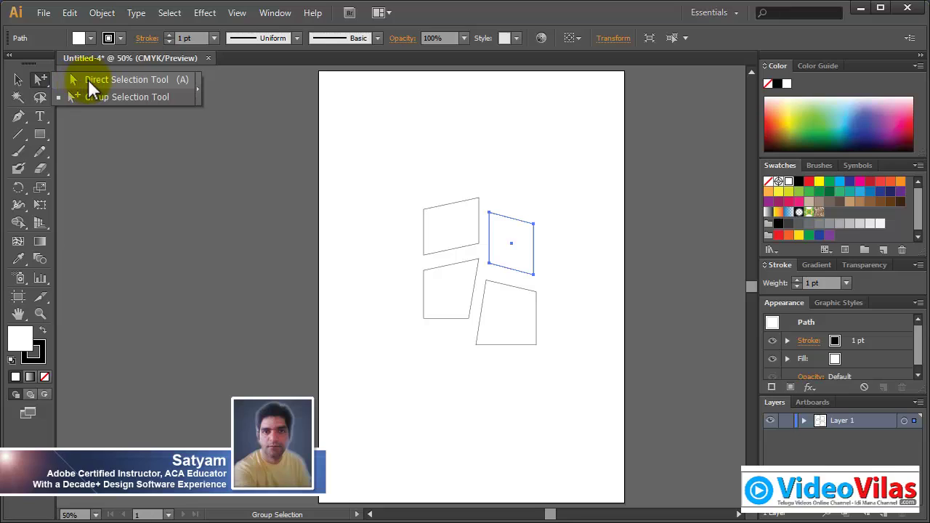